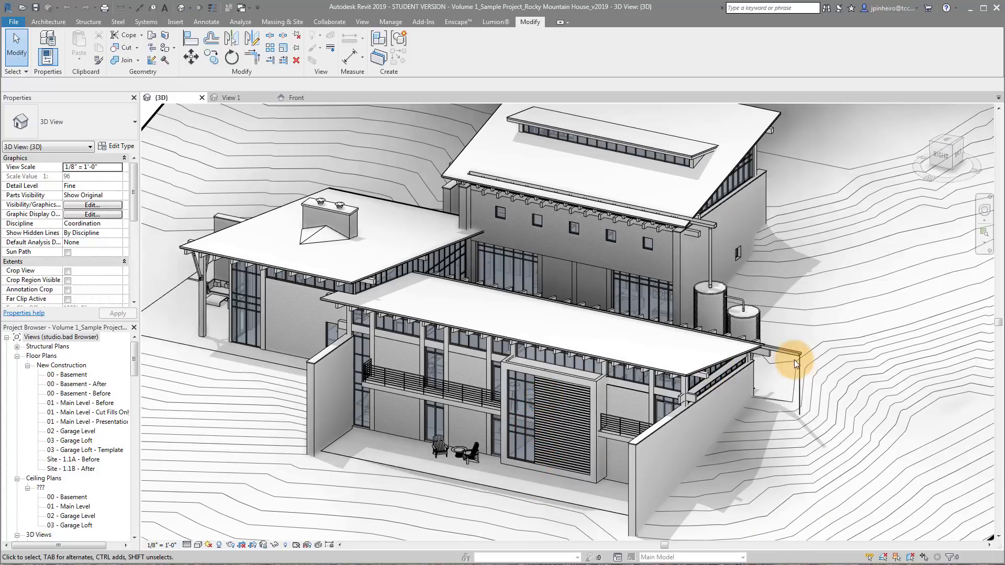
# Orbit the house model and inspect a timber roof-edge beam and a wall roof bracket.
pyautogui.keyDown('shift'); pyautogui.moveTo(757, 340); pyautogui.dragTo(376, 361, button='middle'); pyautogui.keyUp('shift')
pyautogui.click(776, 363)
pyautogui.scroll(5, 366, 361)
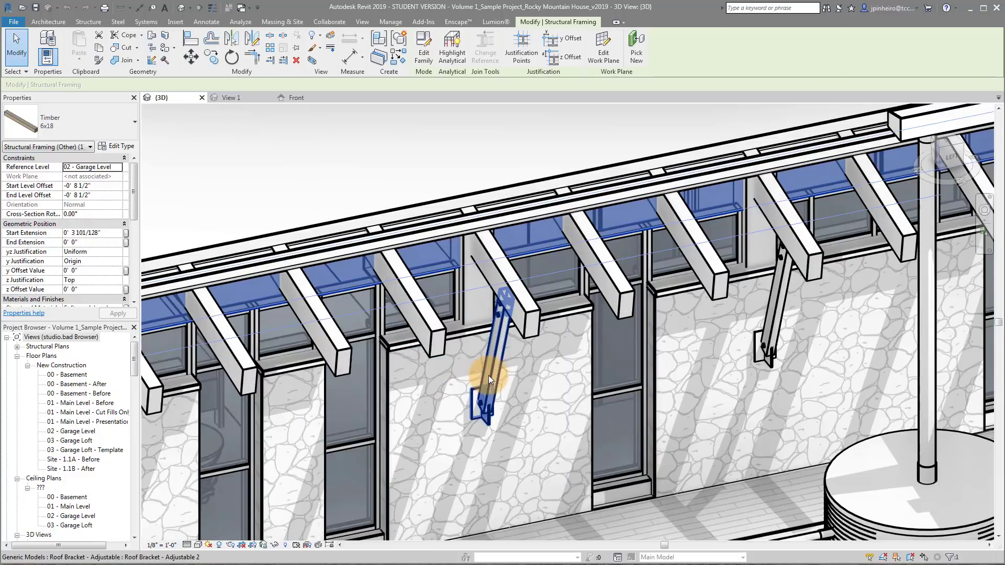
pyautogui.click(489, 375)
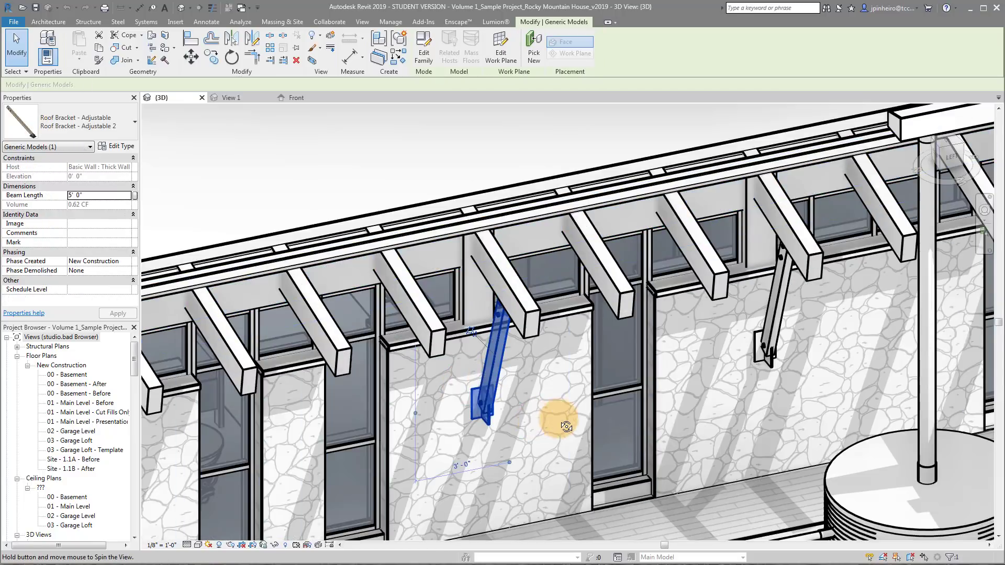
pyautogui.keyDown('shift'); pyautogui.moveTo(556, 416); pyautogui.dragTo(581, 411, button='middle'); pyautogui.keyUp('shift')
pyautogui.press('Escape')
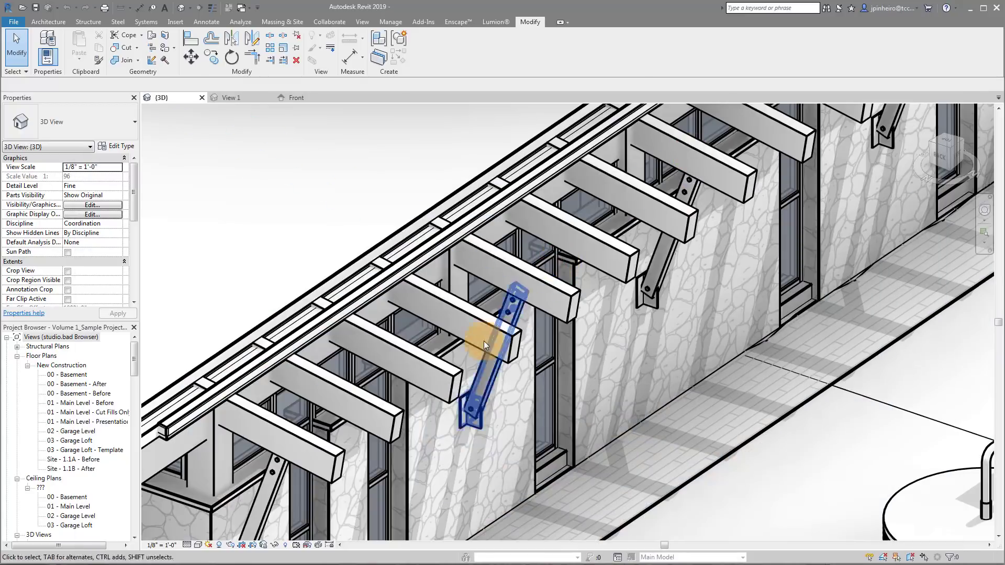
# Open the lower-left Roof Bracket - Adjustable family for editing.
pyautogui.scroll(3, 561, 405)
pyautogui.moveTo(561, 405); pyautogui.dragTo(662, 328, button='middle')
pyautogui.scroll(-2, 497, 417)
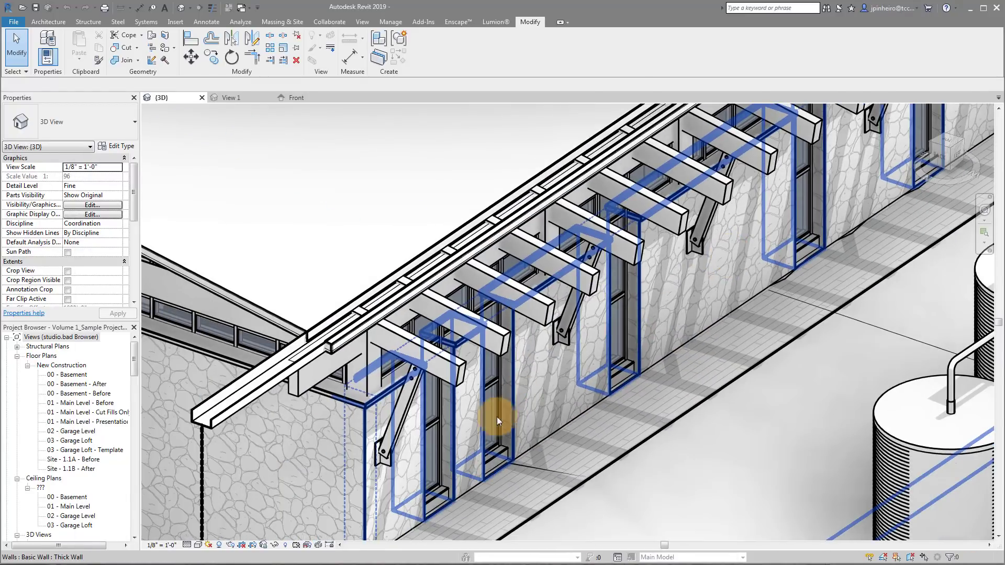
pyautogui.scroll(3, 397, 429)
pyautogui.click(405, 436)
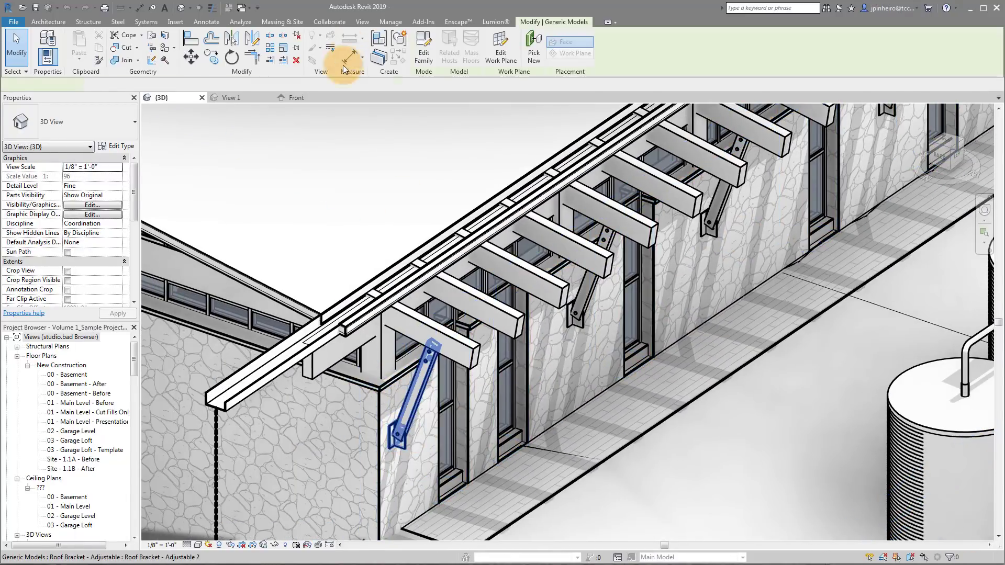
pyautogui.click(343, 65)
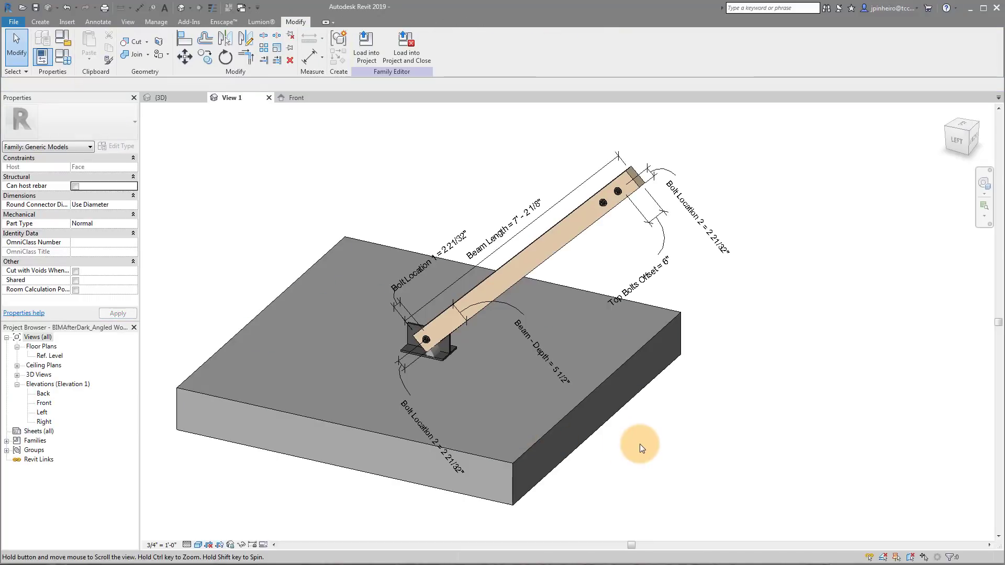
# Select the beam extrusion and view the bracket from the right.
pyautogui.scroll(1, 517, 270)
pyautogui.click(540, 294)
pyautogui.keyDown('shift'); pyautogui.moveTo(530, 291); pyautogui.dragTo(731, 344, button='middle'); pyautogui.keyUp('shift')
pyautogui.press('Escape')
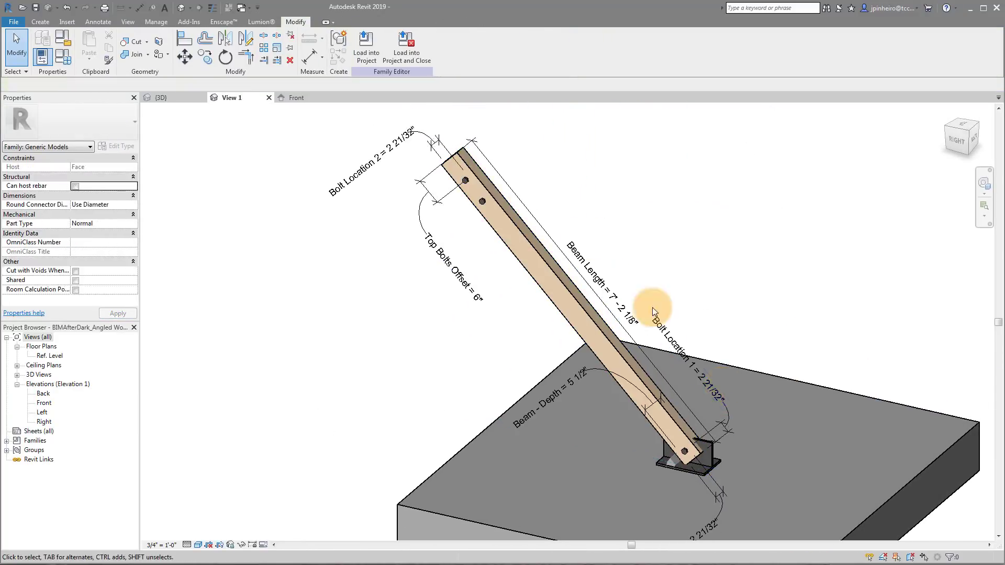
pyautogui.scroll(3, 464, 206)
pyautogui.moveTo(464, 240); pyautogui.dragTo(451, 238, button='middle')
pyautogui.scroll(-1, 448, 219)
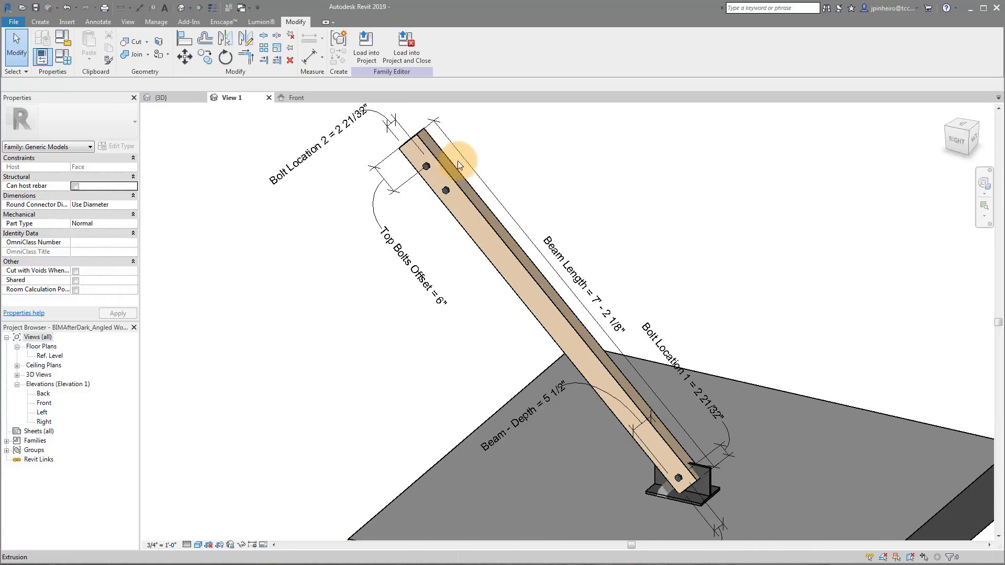
# Inspect the beam and the lower bolt near the beam top from several angles.
pyautogui.click(495, 229)
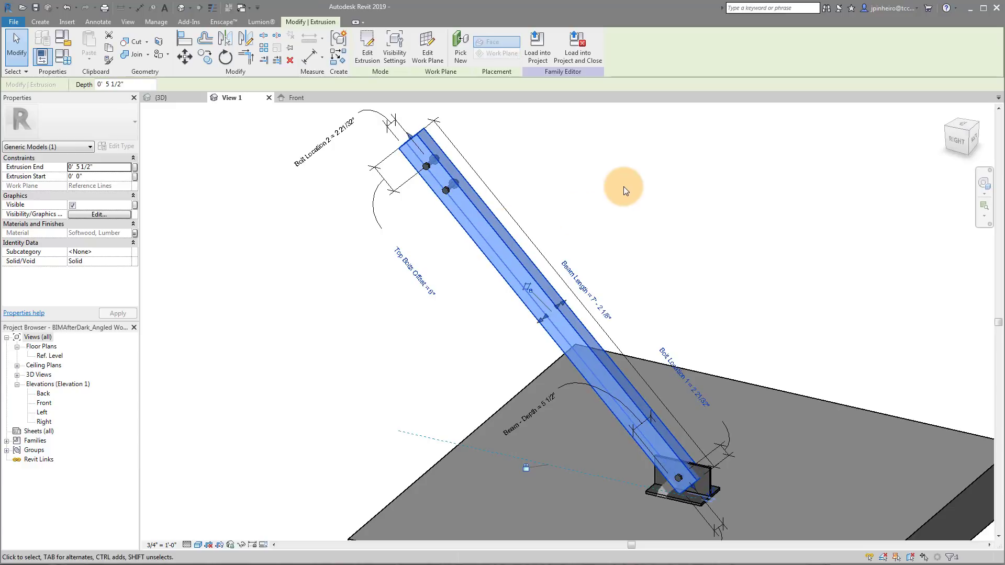
pyautogui.click(623, 186)
pyautogui.click(446, 190)
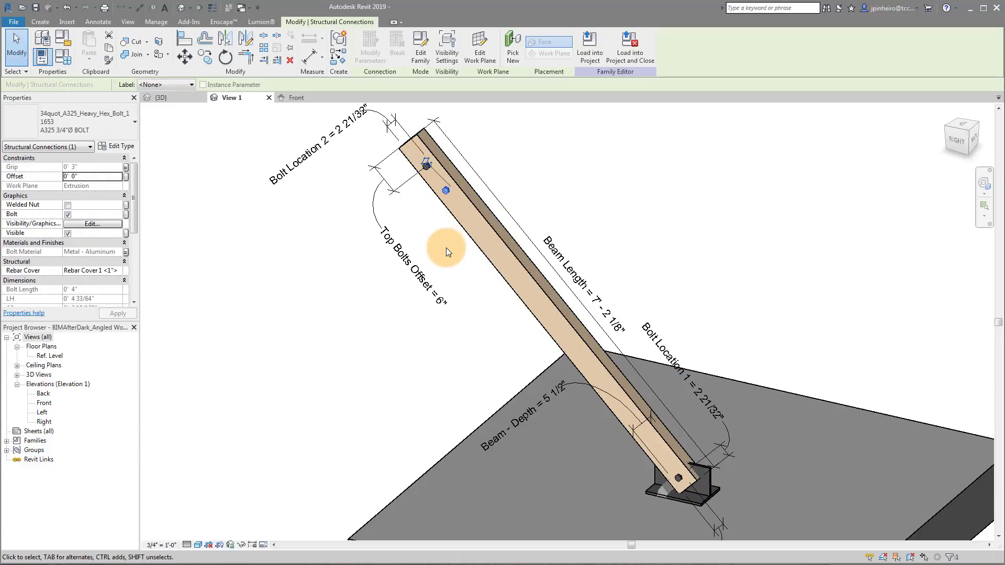
pyautogui.keyDown('shift'); pyautogui.moveTo(446, 247); pyautogui.dragTo(430, 265, button='middle'); pyautogui.keyUp('shift')
pyautogui.click(602, 189)
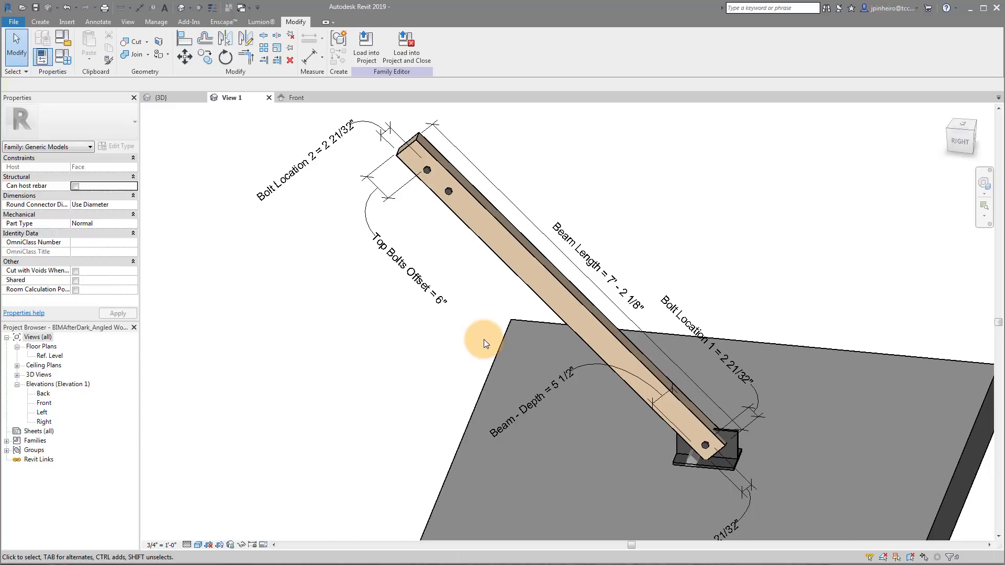
pyautogui.keyDown('shift'); pyautogui.moveTo(483, 339); pyautogui.dragTo(403, 369, button='middle'); pyautogui.keyUp('shift')
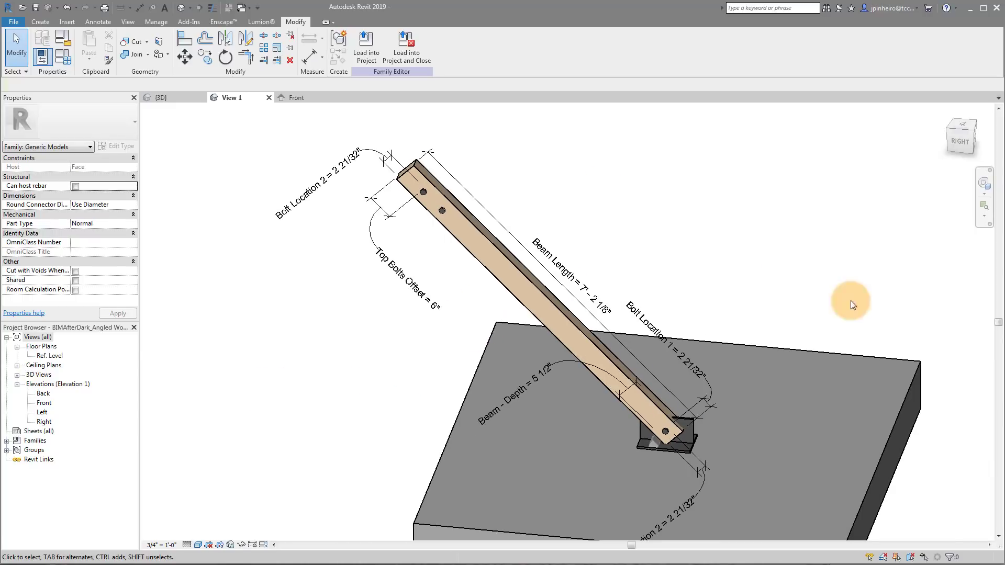
pyautogui.keyDown('shift'); pyautogui.moveTo(630, 215); pyautogui.dragTo(621, 272, button='middle'); pyautogui.keyUp('shift')
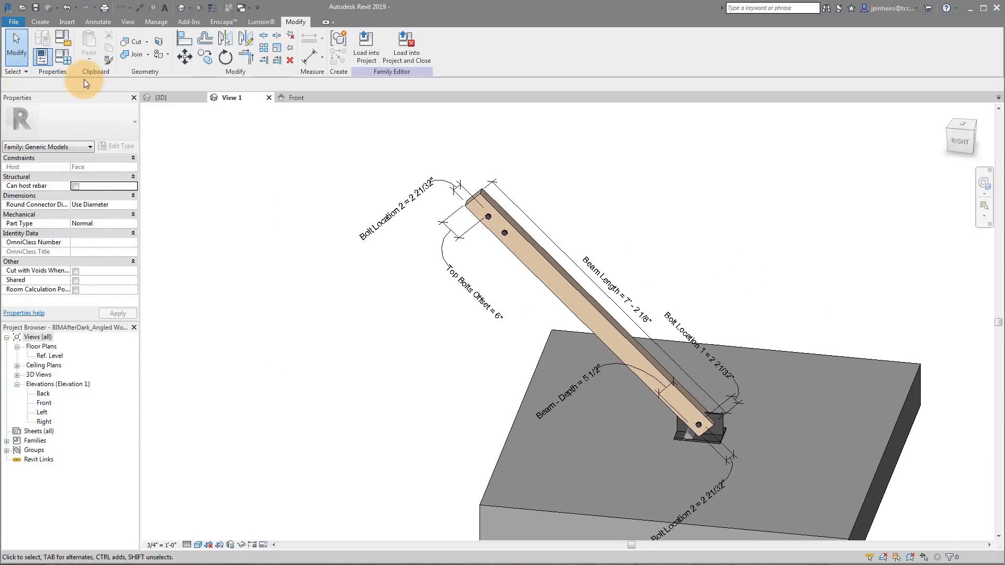
# Change Angle Type In from 45 to 30 in Family Types and apply it.
pyautogui.click(63, 56)
pyautogui.click(708, 375)
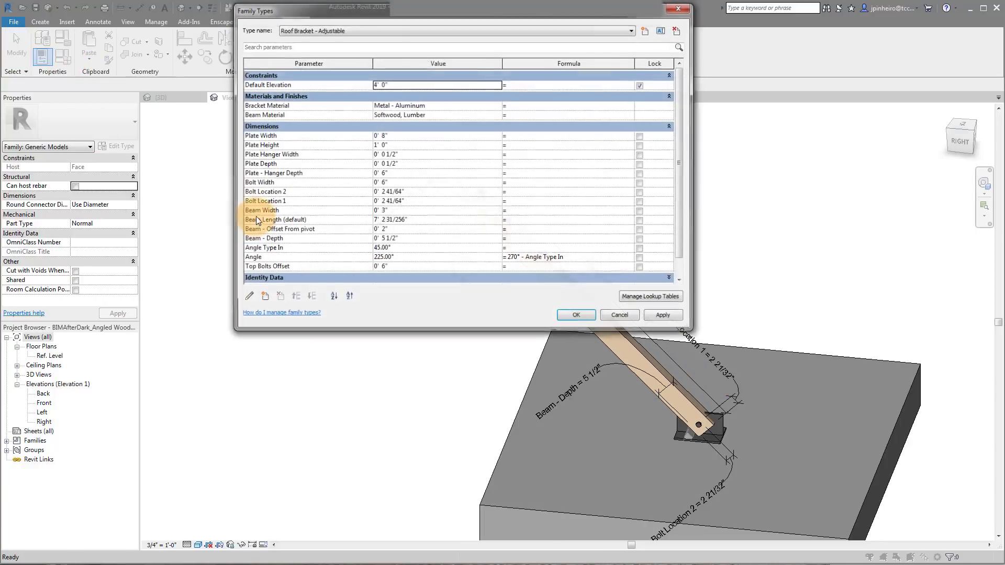
pyautogui.moveTo(392, 20); pyautogui.dragTo(223, 95)
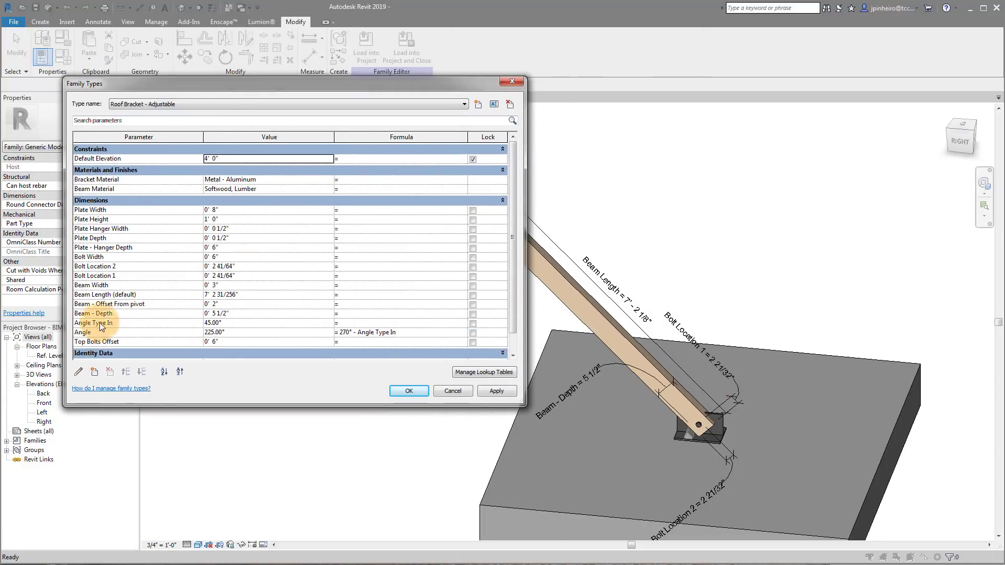
pyautogui.click(243, 323)
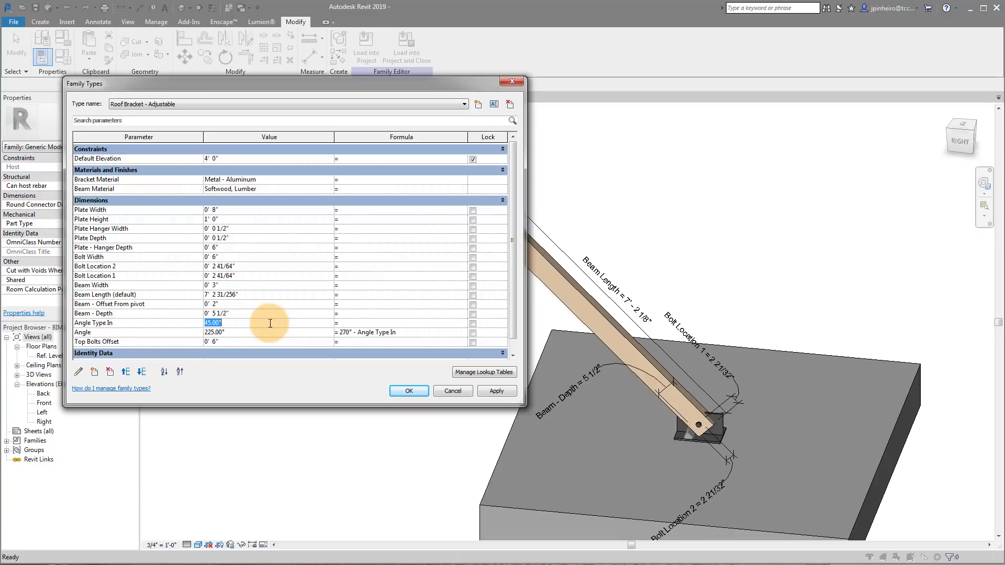
pyautogui.write('30')
pyautogui.click(496, 390)
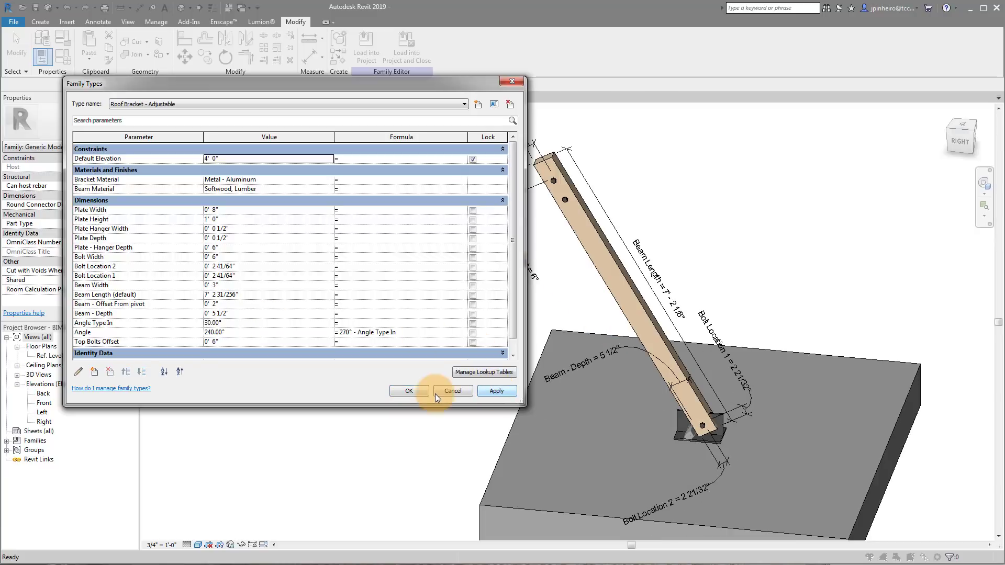
pyautogui.click(409, 391)
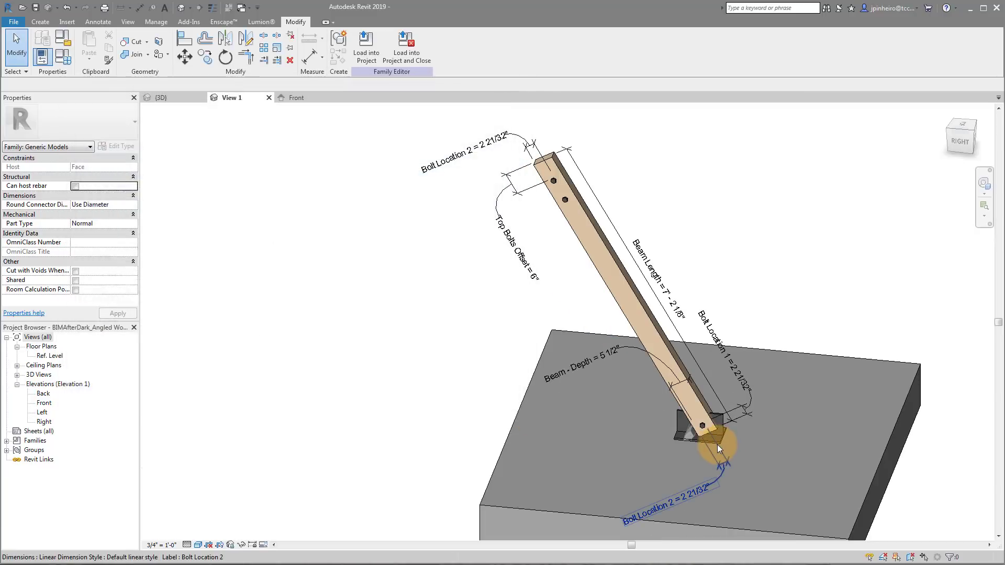
# Orbit to a front-right view to check the rotated beam.
pyautogui.keyDown('shift'); pyautogui.moveTo(728, 383); pyautogui.dragTo(811, 399, button='middle'); pyautogui.keyUp('shift')
pyautogui.scroll(-2, 783, 359)
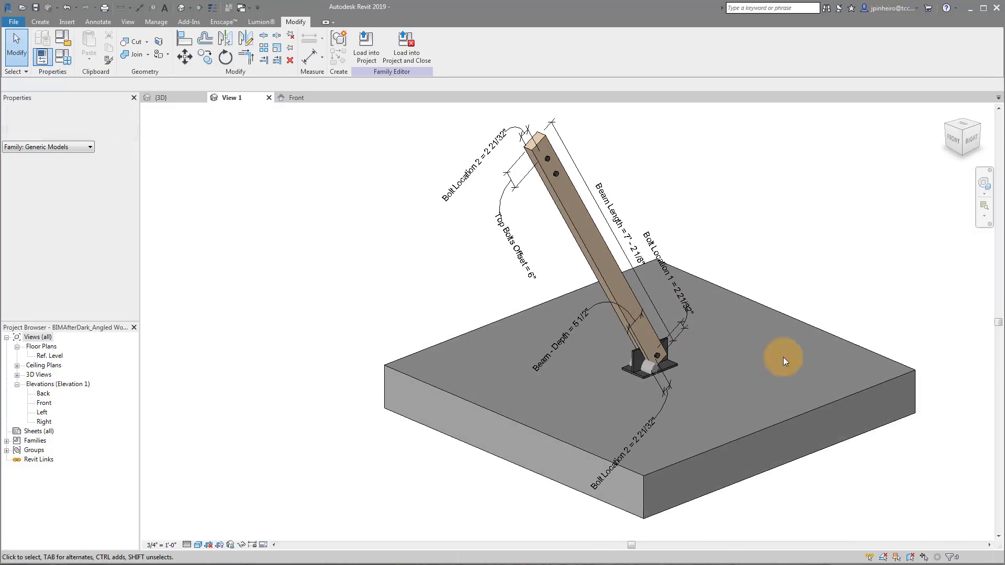
pyautogui.scroll(3, 697, 339)
pyautogui.moveTo(697, 339); pyautogui.dragTo(730, 407, button='middle')
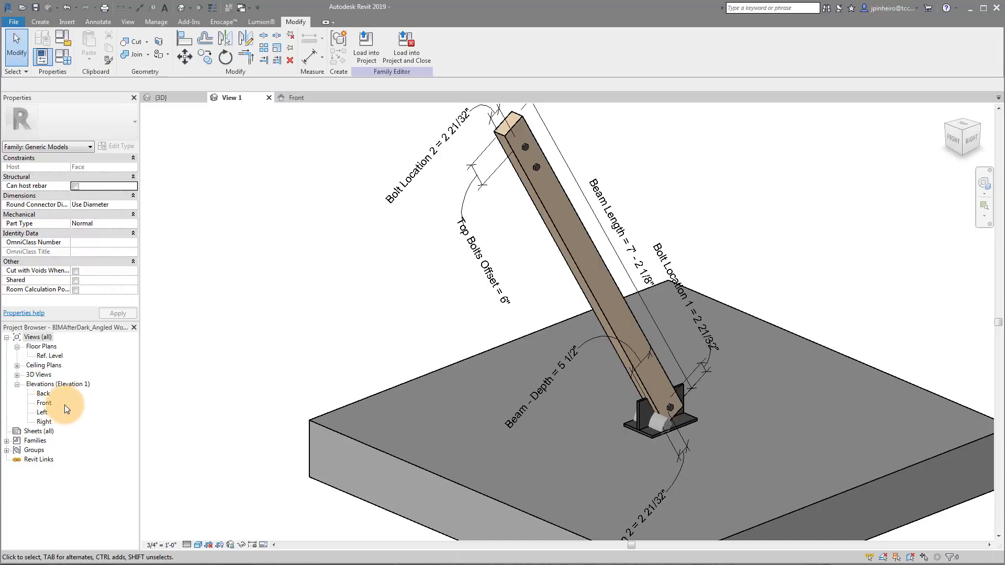
# Open the Front and then the Left elevation views of the bracket.
pyautogui.doubleClick(44, 402)
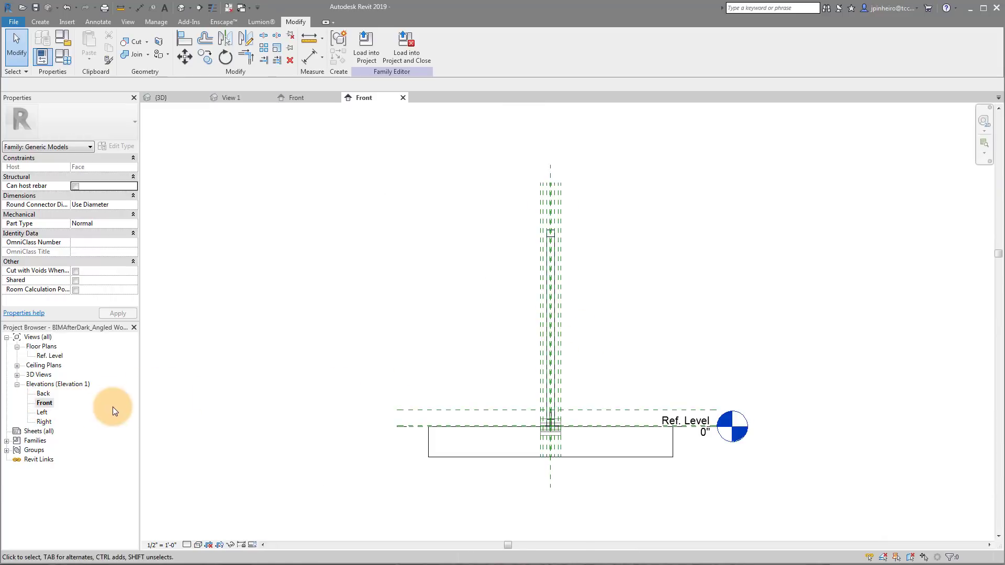
pyautogui.doubleClick(42, 412)
pyautogui.scroll(2, 589, 338)
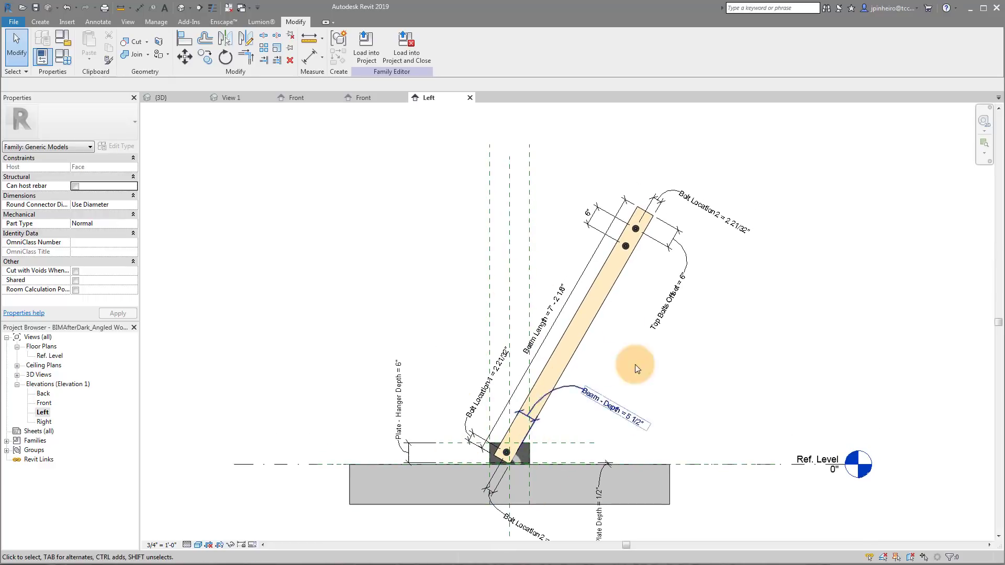
pyautogui.moveTo(592, 414); pyautogui.dragTo(584, 401, button='middle')
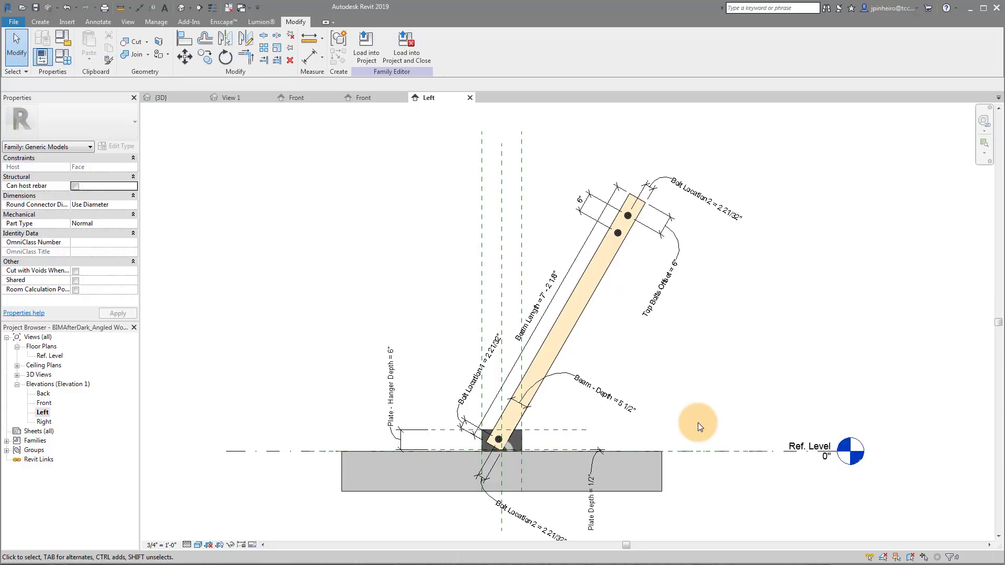
# Start an angular dimension from the Ref. Level to the beam's right edge, then cancel it.
pyautogui.press('d')
pyautogui.press('i')
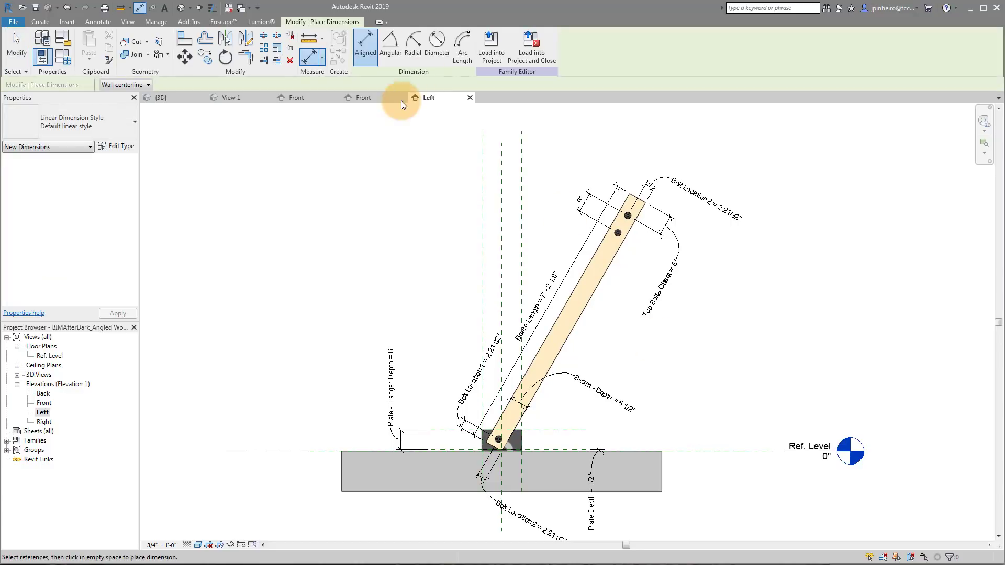
pyautogui.click(390, 48)
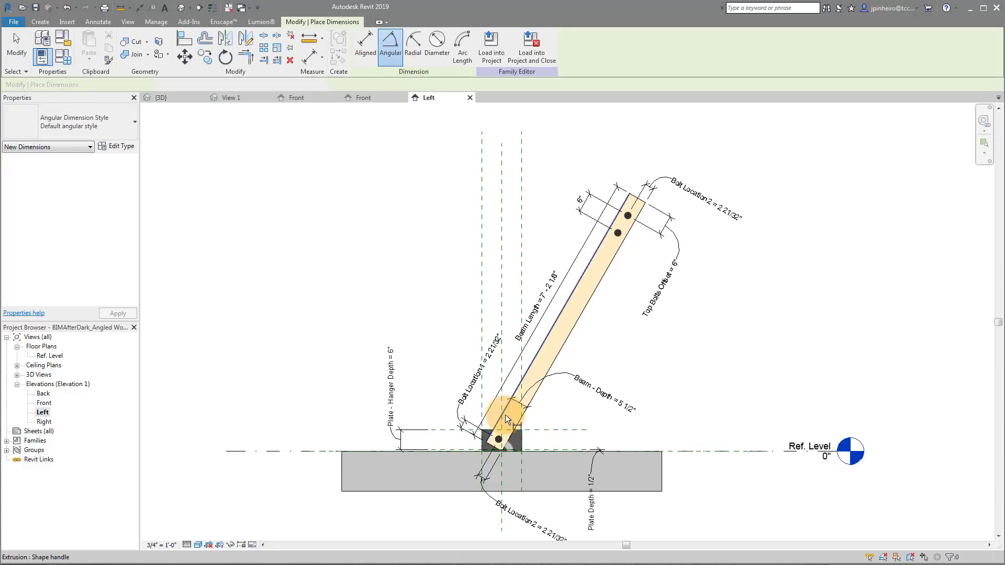
pyautogui.click(564, 448)
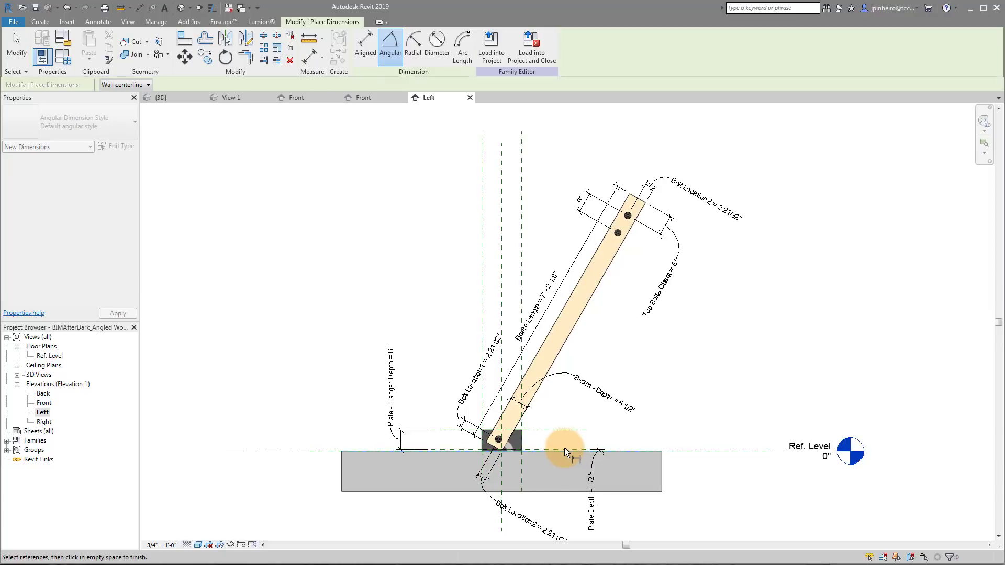
pyautogui.click(560, 350)
pyautogui.press('Escape')
pyautogui.press('Escape')
pyautogui.scroll(1, 615, 419)
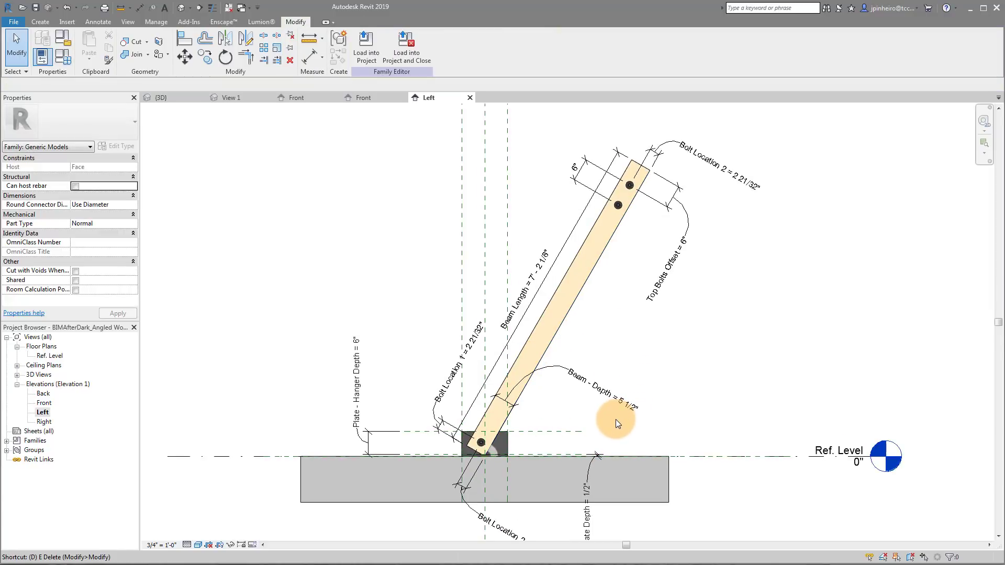
# Place a trial 60.00° angular dimension between the horizontal reference and beam edge, then delete it.
pyautogui.press('d')
pyautogui.press('i')
pyautogui.click(402, 51)
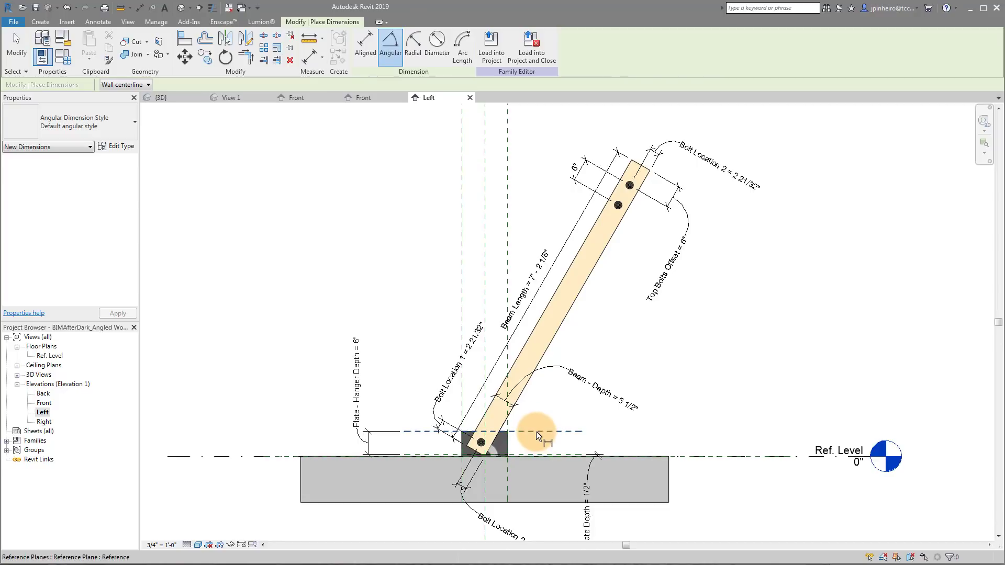
pyautogui.click(536, 431)
pyautogui.click(526, 381)
pyautogui.click(557, 408)
pyautogui.press('Escape')
pyautogui.scroll(1, 557, 408)
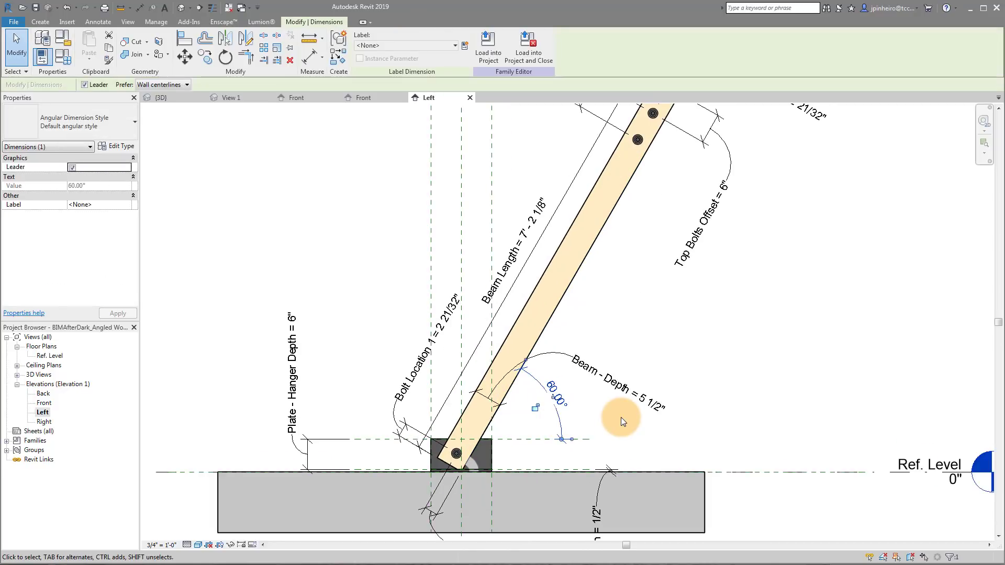
pyautogui.press('Delete')
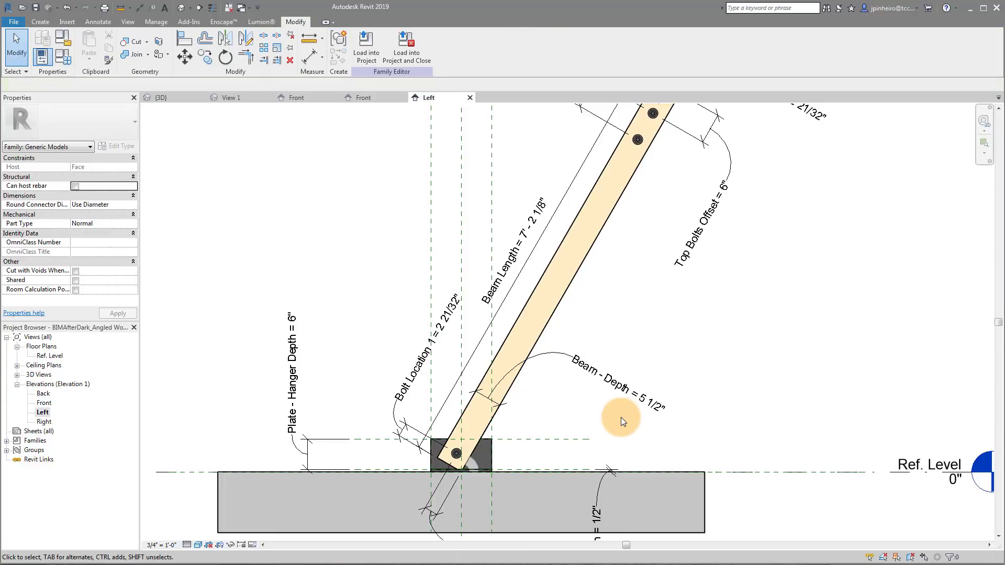
# Recentre the bracket in the Left elevation, then switch to the View 1 3D view.
pyautogui.moveTo(523, 438); pyautogui.dragTo(521, 447, button='middle')
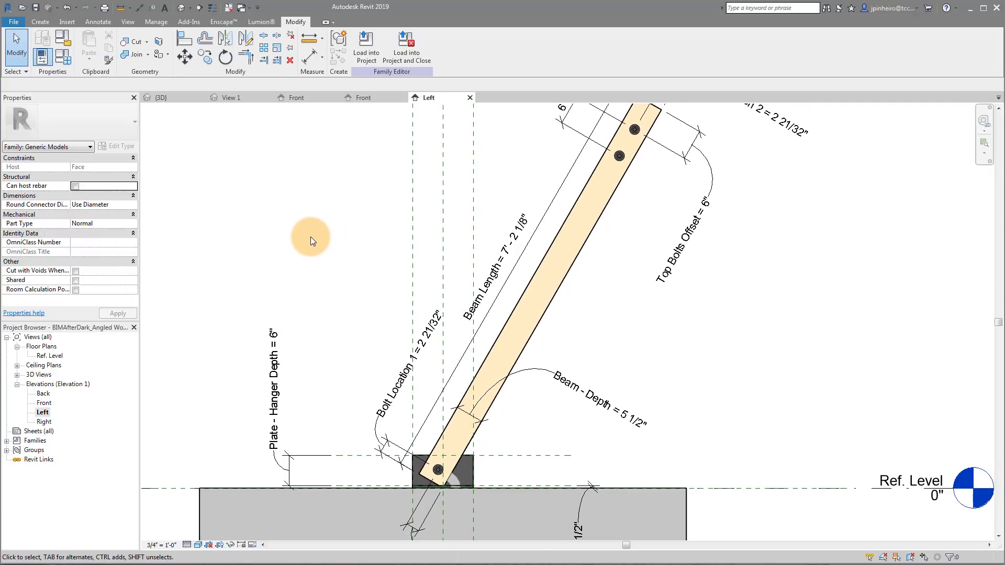
pyautogui.scroll(-1, 310, 237)
pyautogui.scroll(-1, 310, 237)
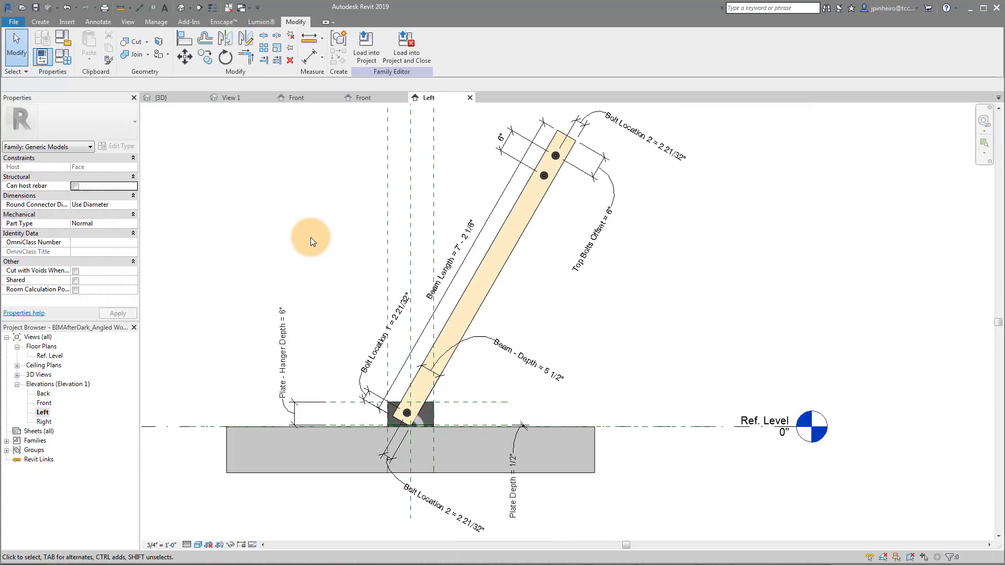
pyautogui.moveTo(324, 256); pyautogui.dragTo(329, 270, button='middle')
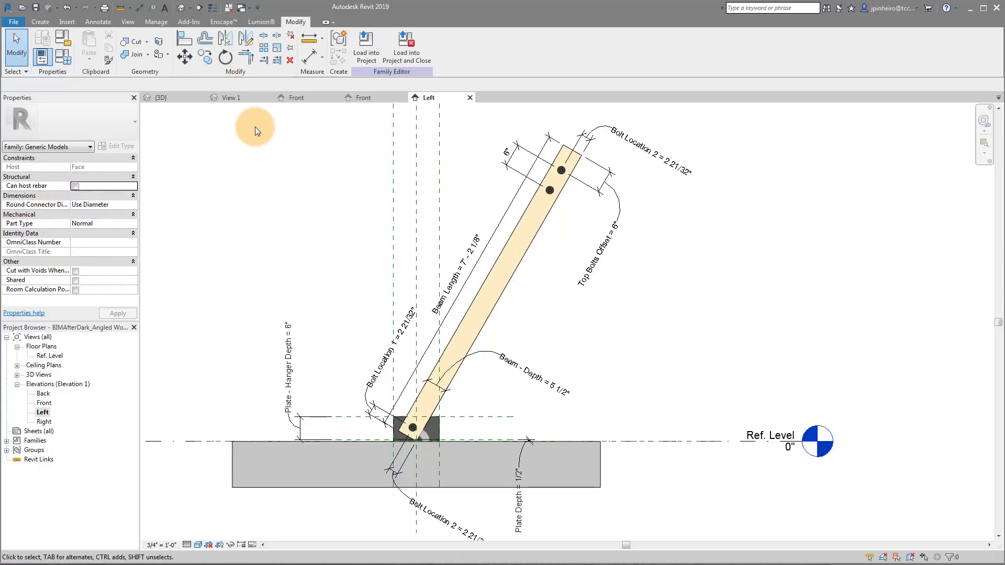
pyautogui.click(292, 99)
# In View 1, orbit around the base plate to inspect the revolve at the beam's base.
pyautogui.click(252, 102)
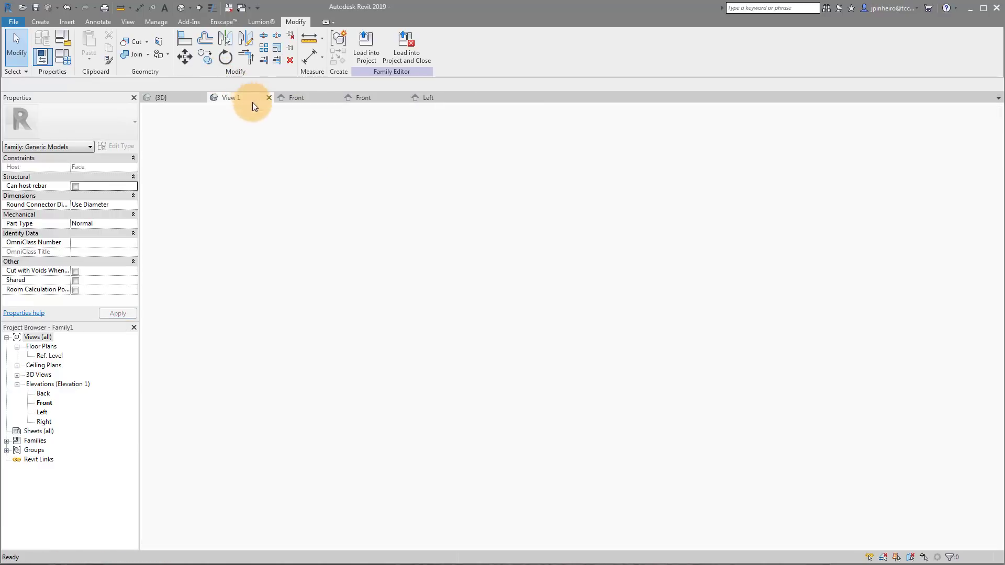
pyautogui.scroll(5, 643, 404)
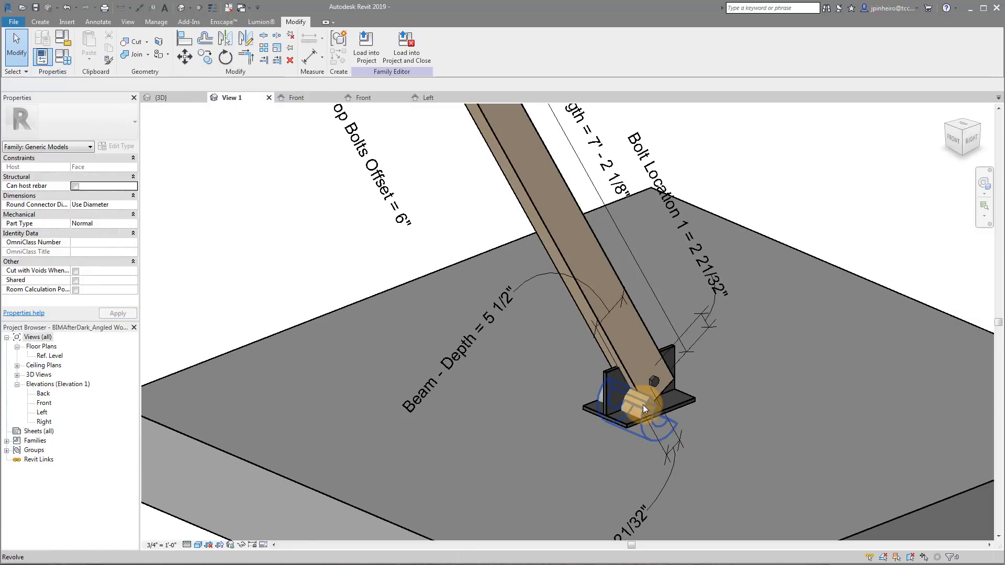
pyautogui.click(642, 404)
pyautogui.keyDown('shift'); pyautogui.moveTo(674, 422); pyautogui.dragTo(890, 419, button='middle'); pyautogui.keyUp('shift')
pyautogui.click(785, 444)
pyautogui.moveTo(784, 447); pyautogui.dragTo(767, 467, button='middle')
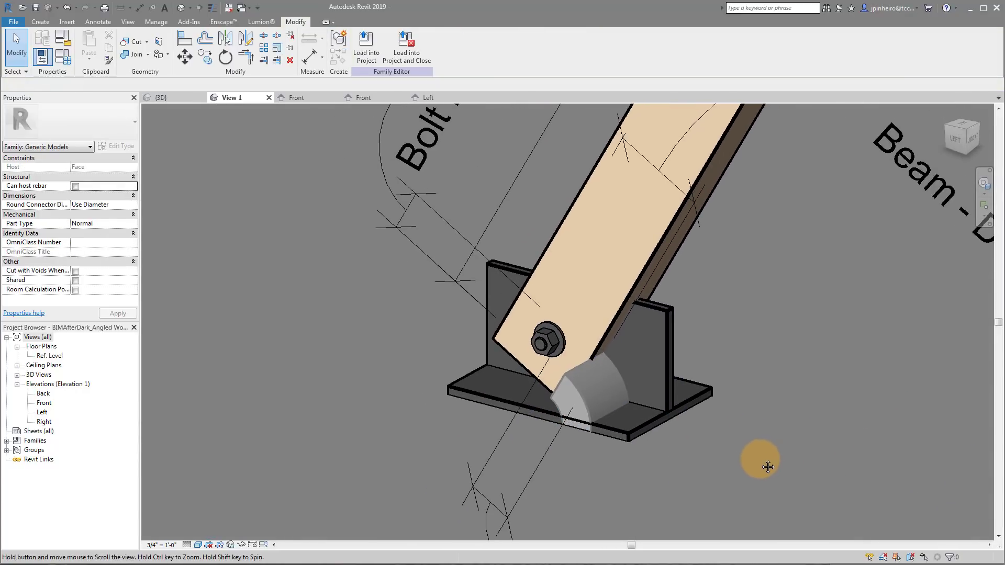
# Trim the base revolve to 204.09° starting at 35.91°, then view the Left and Front elevations.
pyautogui.click(588, 407)
pyautogui.moveTo(683, 433); pyautogui.dragTo(784, 417)
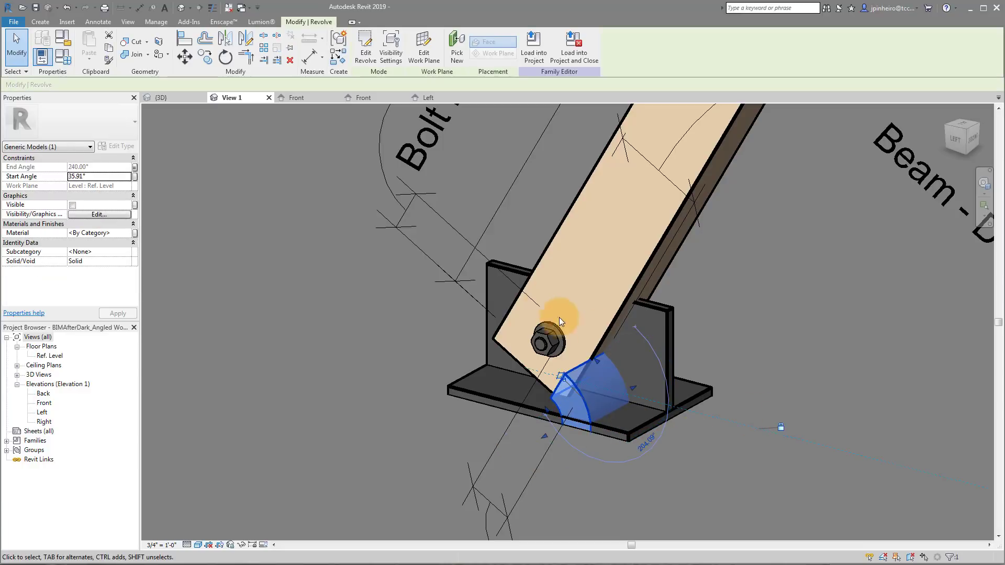
pyautogui.click(746, 440)
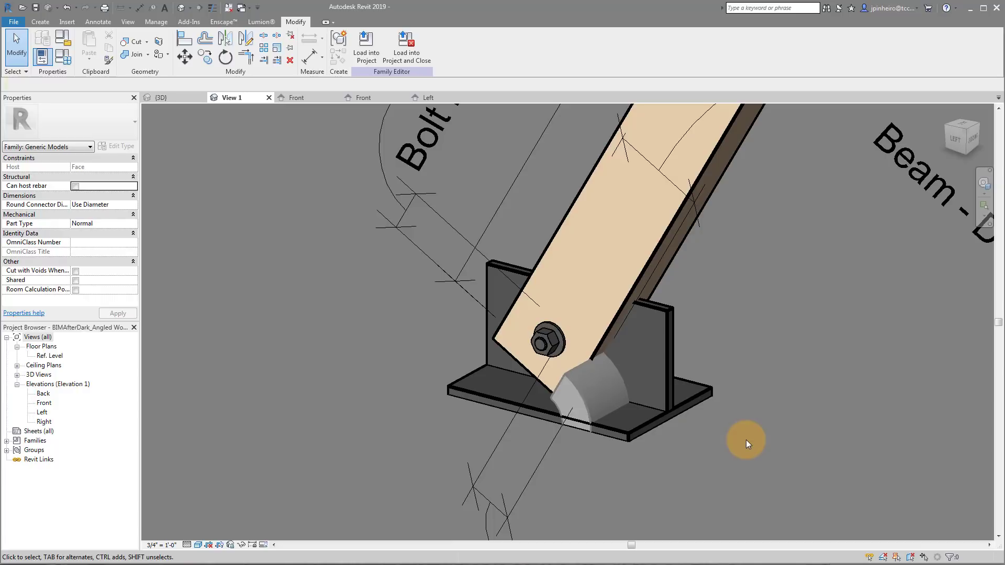
pyautogui.scroll(-3, 623, 397)
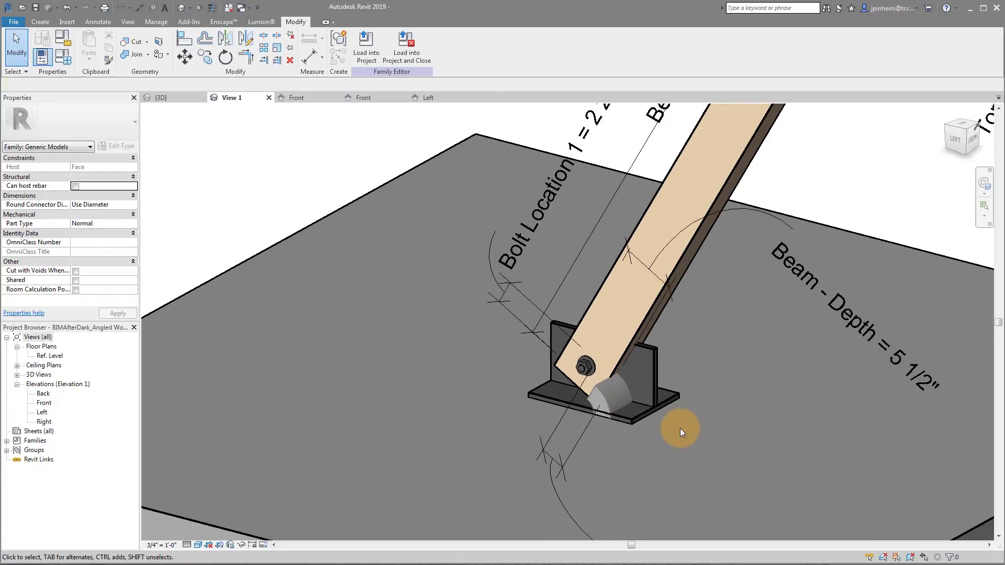
pyautogui.scroll(-2, 733, 424)
pyautogui.moveTo(763, 422); pyautogui.dragTo(695, 438, button='middle')
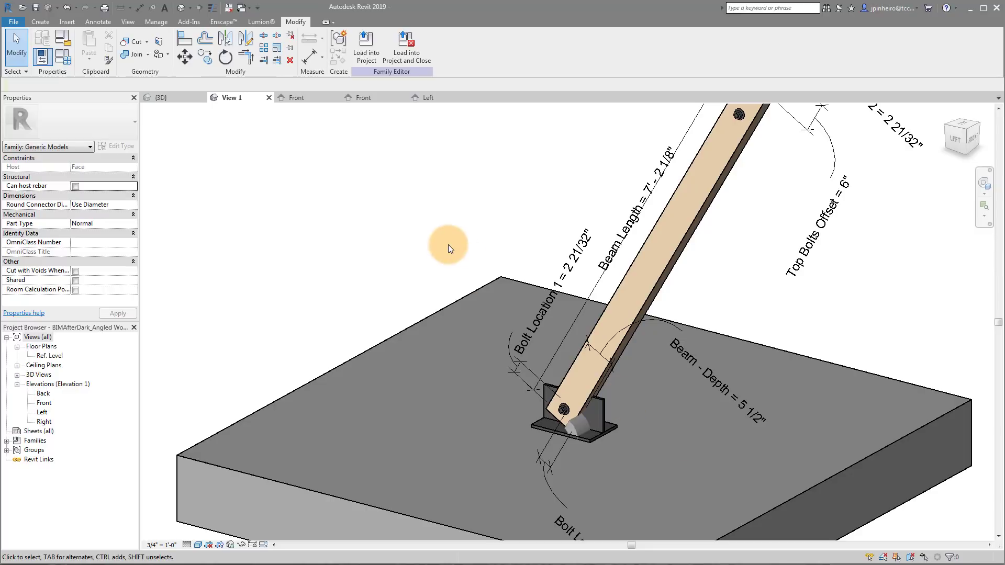
pyautogui.click(426, 99)
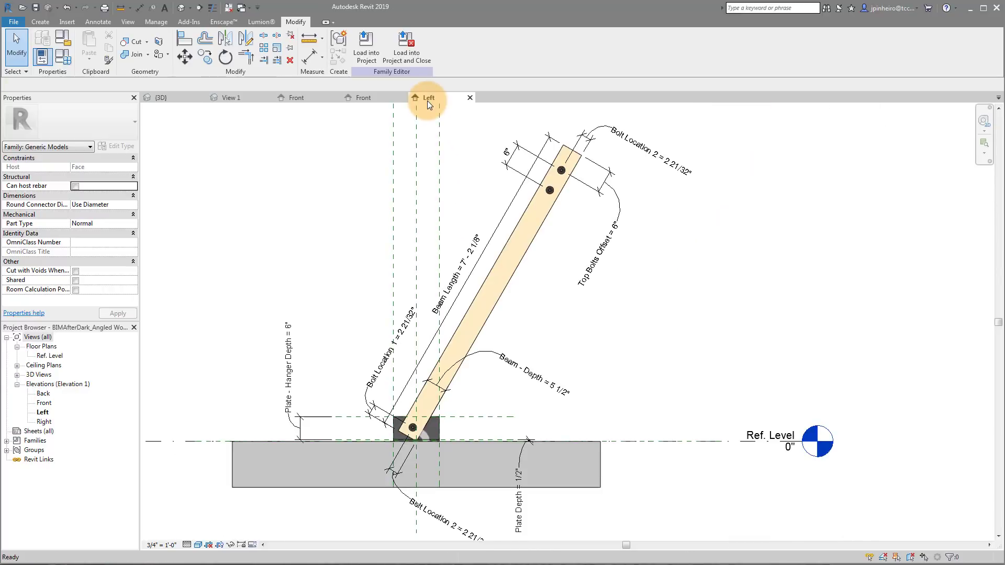
pyautogui.click(357, 99)
# Create a new family via File > New > Family, choosing the Generic Model face based template.
pyautogui.click(14, 22)
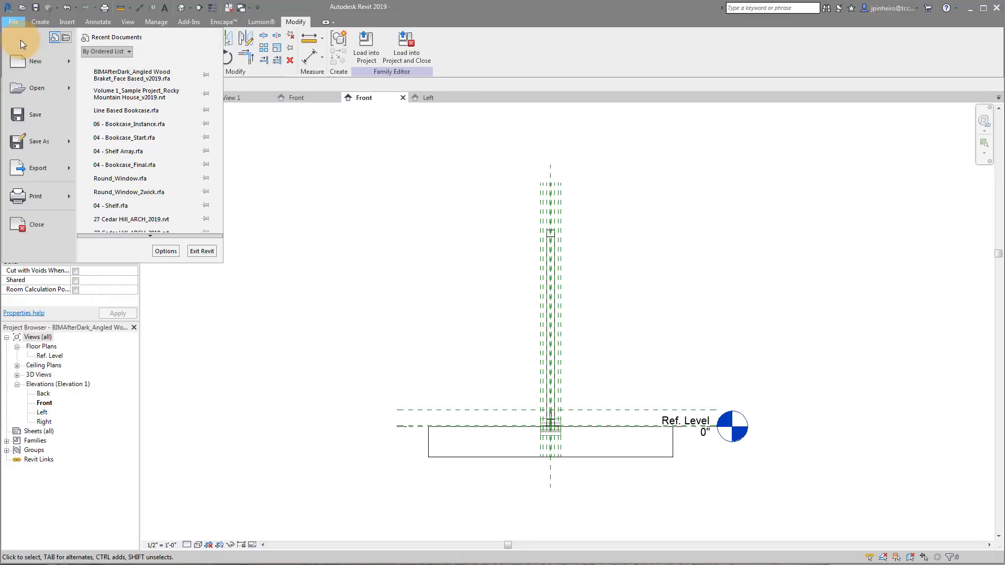
pyautogui.click(68, 64)
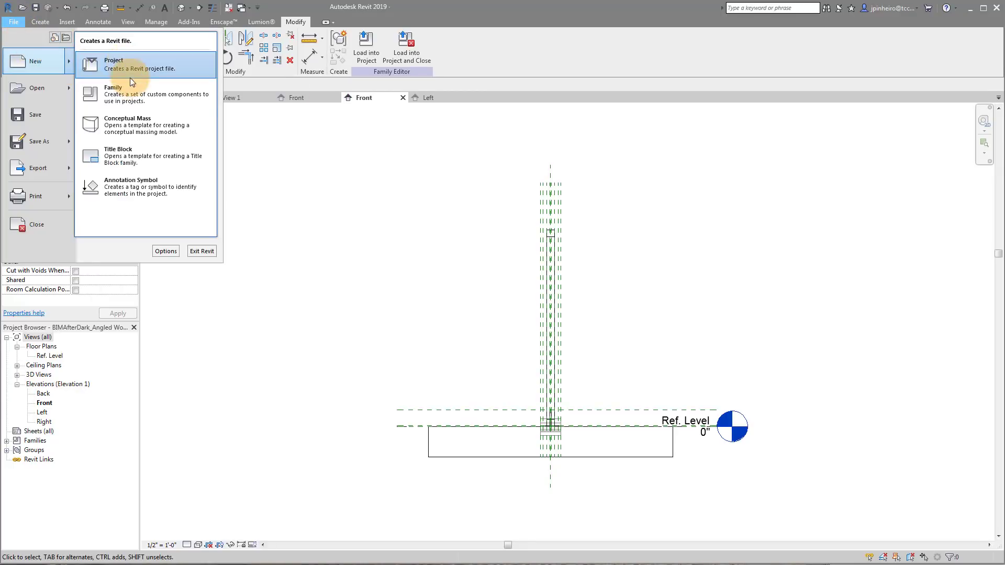
pyautogui.click(157, 96)
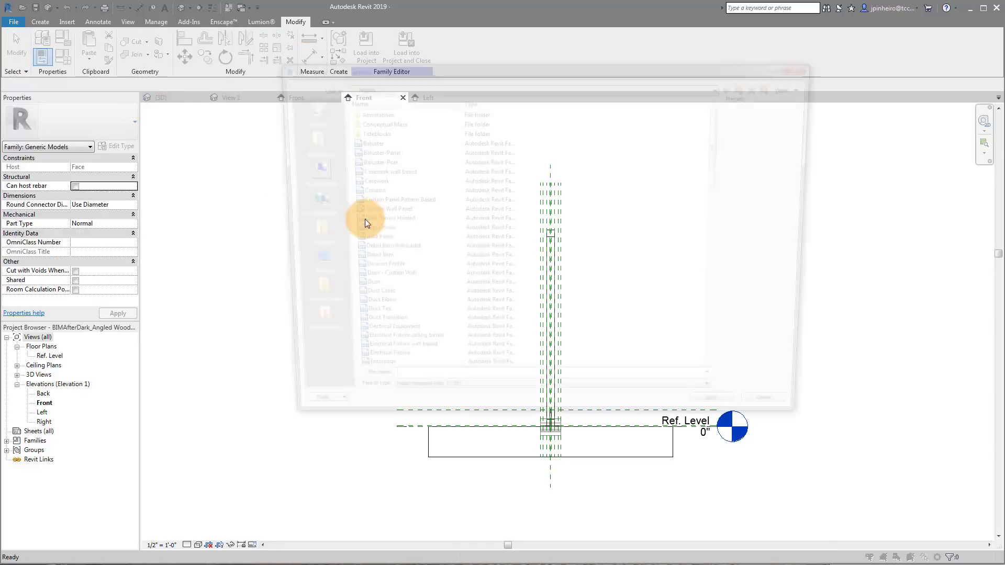
pyautogui.moveTo(725, 151); pyautogui.dragTo(725, 218)
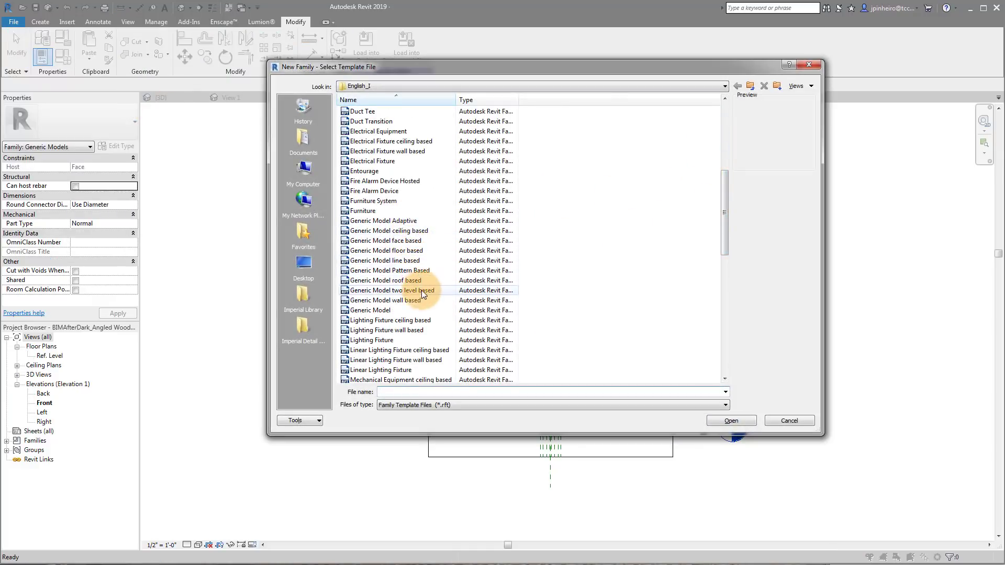
pyautogui.click(429, 241)
# Open the face-based template and show its host slab in a shaded default 3D view.
pyautogui.click(710, 420)
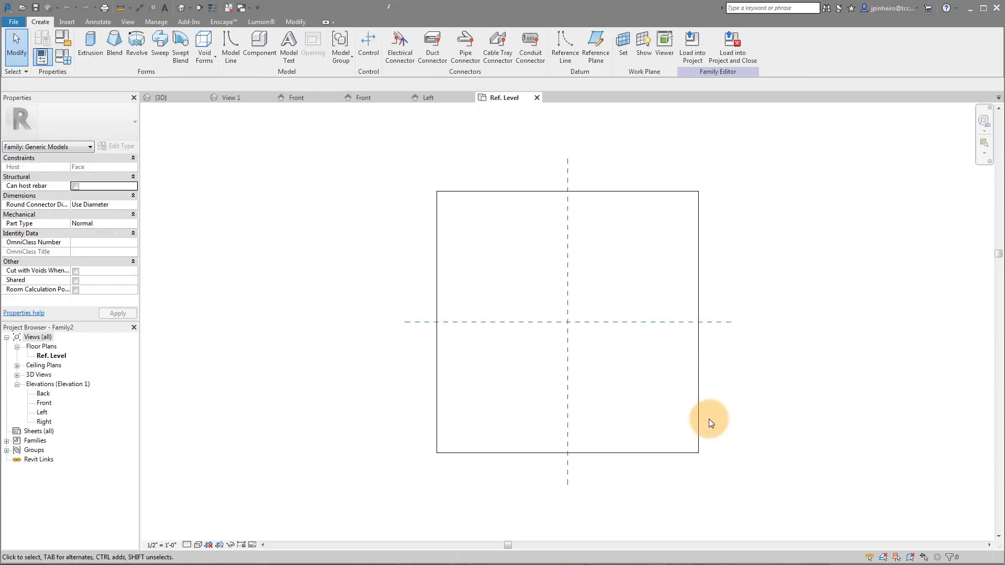
pyautogui.click(183, 14)
pyautogui.moveTo(511, 242)
pyautogui.keyDown('shift'); pyautogui.mouseDown(button='middle')
pyautogui.moveTo(650, 340)
pyautogui.moveTo(570, 262)
pyautogui.moveTo(724, 361)
pyautogui.moveTo(706, 332)
pyautogui.moveTo(683, 364)
pyautogui.mouseUp(button='middle'); pyautogui.keyUp('shift')
pyautogui.press('s')
pyautogui.press('d')
pyautogui.scroll(1, 646, 351)
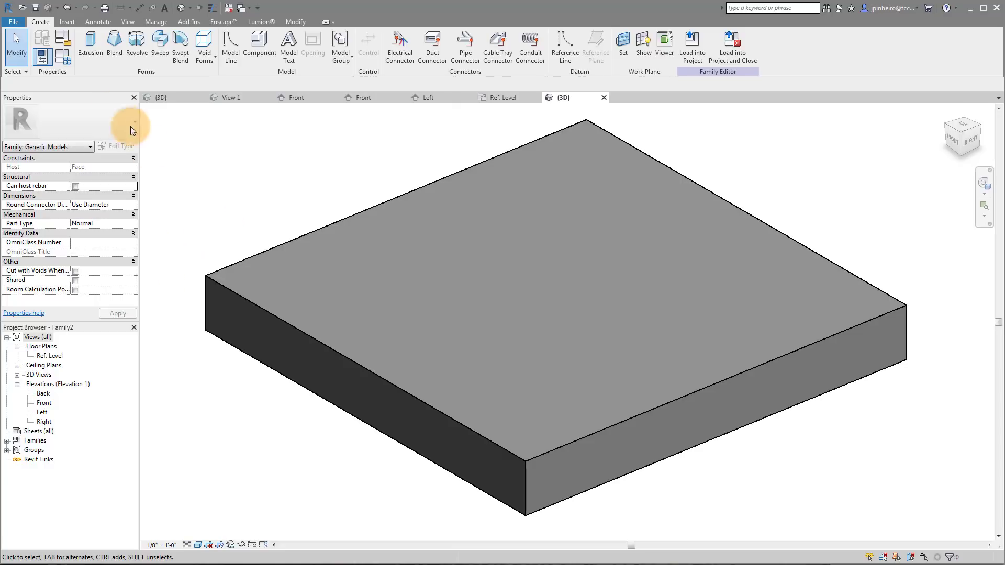
# Review Family Category and Parameters, leaving the category as Generic Models.
pyautogui.click(67, 46)
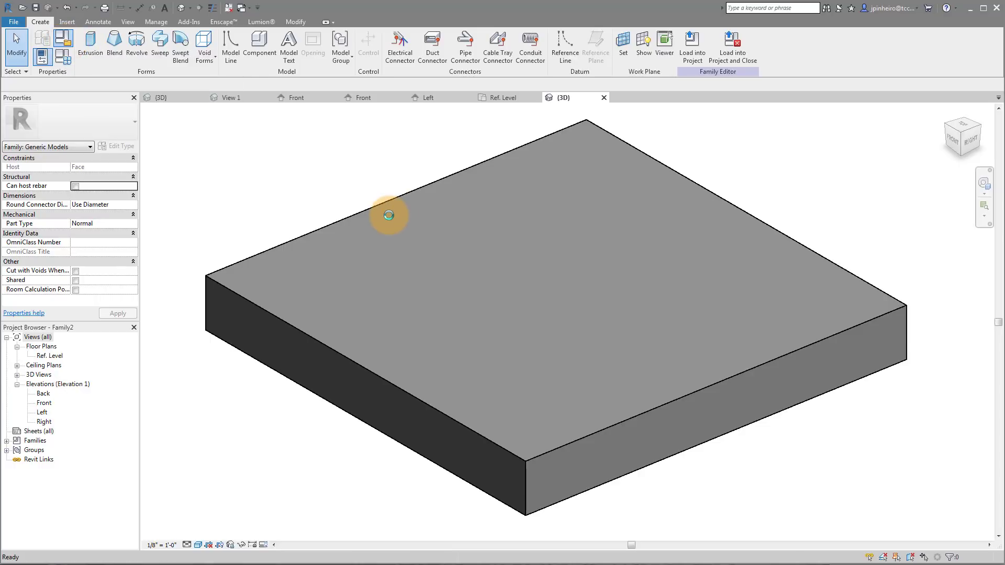
pyautogui.moveTo(581, 234)
pyautogui.mouseDown()
pyautogui.moveTo(574, 281)
pyautogui.moveTo(574, 219)
pyautogui.mouseUp()
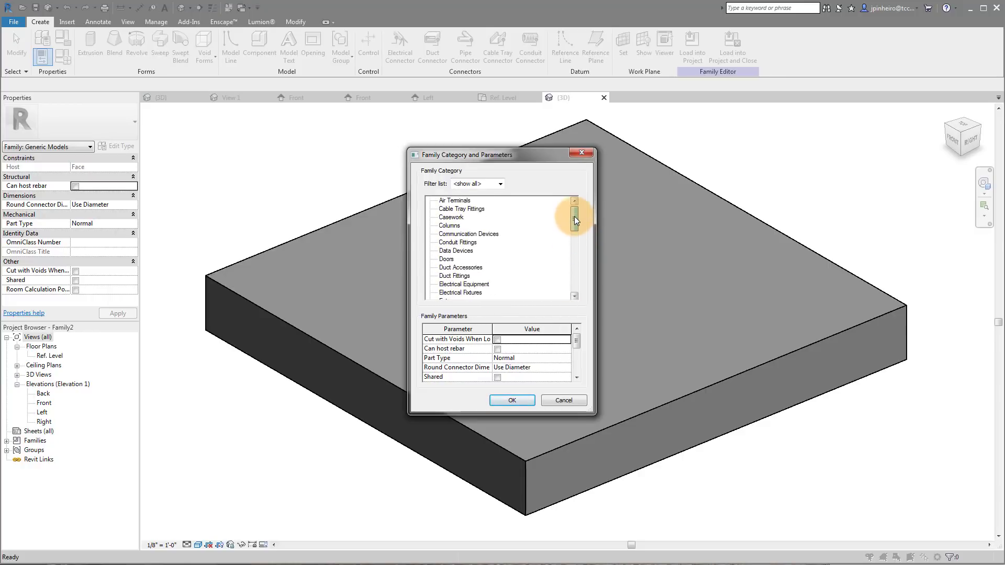
pyautogui.click(581, 152)
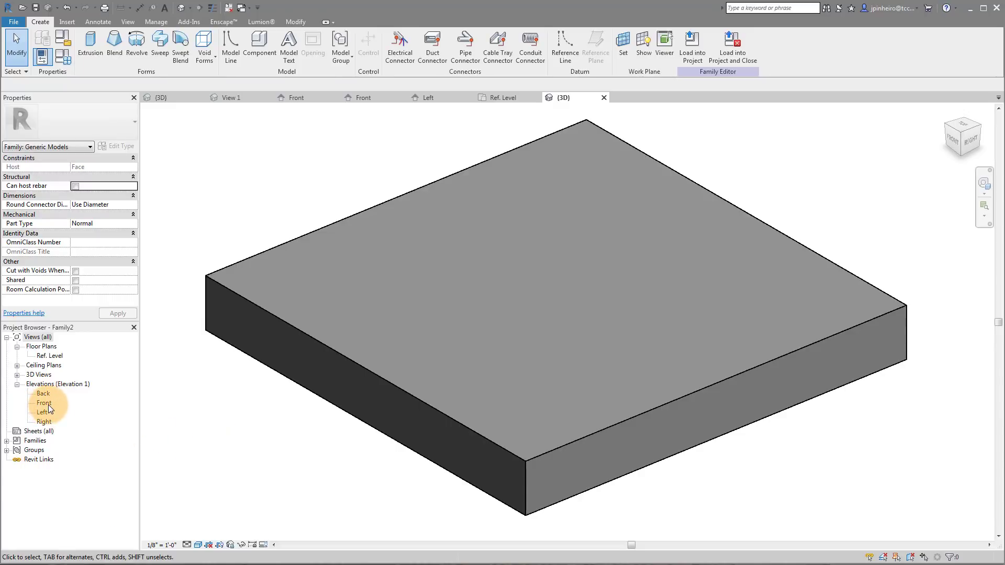
# In the Front elevation, start a revolve sketch and place its axis line.
pyautogui.doubleClick(42, 402)
pyautogui.scroll(2, 552, 438)
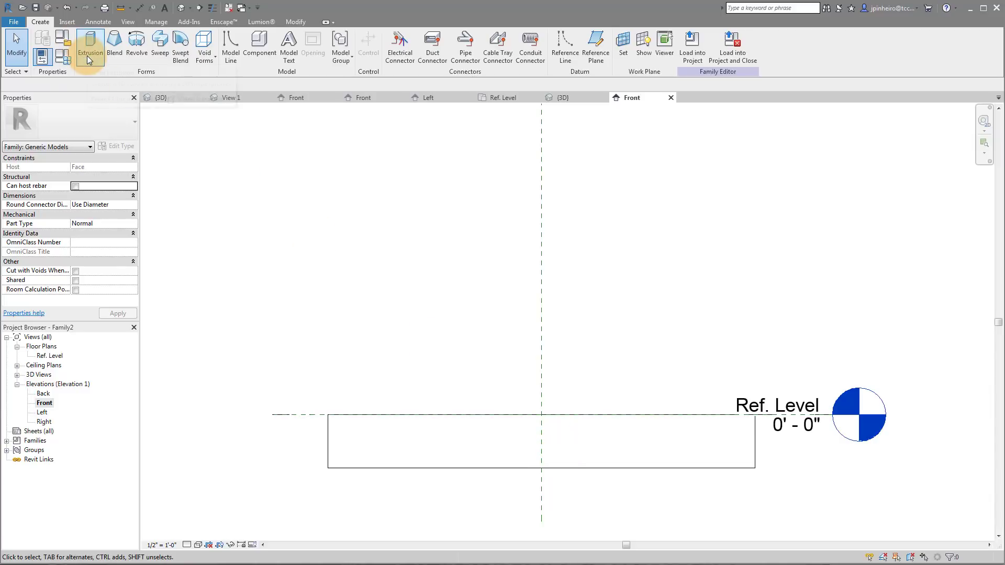
pyautogui.click(131, 53)
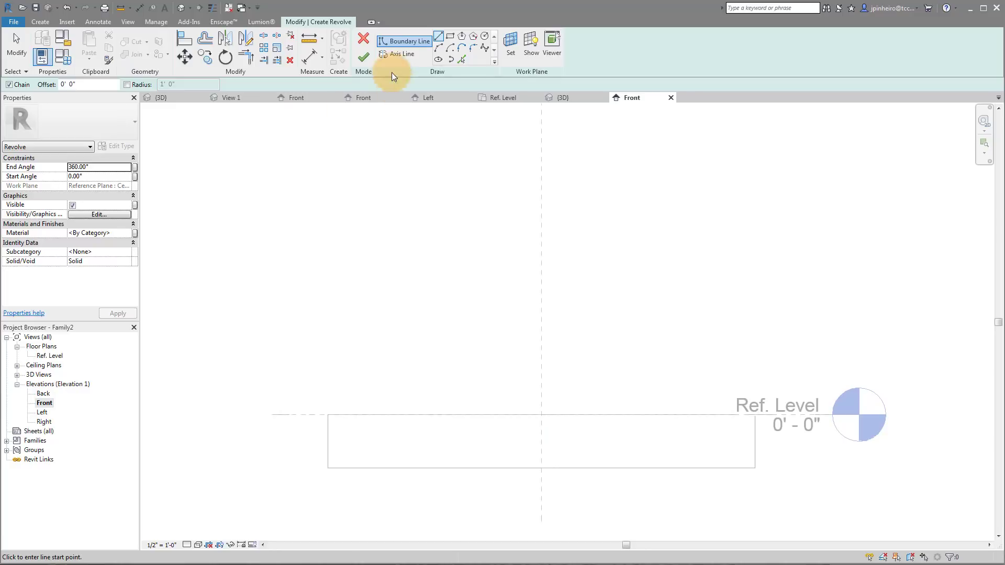
pyautogui.click(398, 53)
pyautogui.scroll(1, 482, 410)
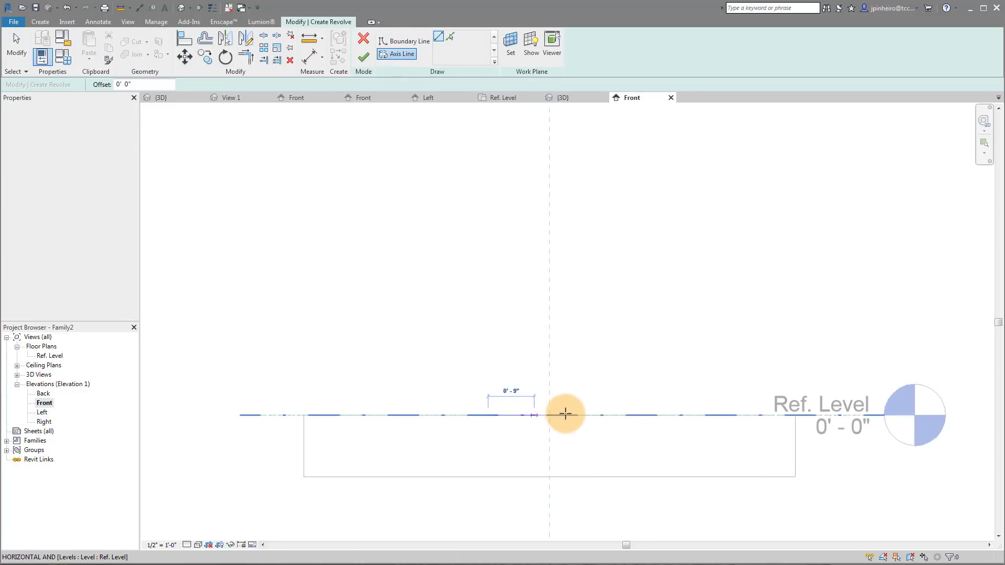
pyautogui.press('Escape')
pyautogui.scroll(1, 612, 415)
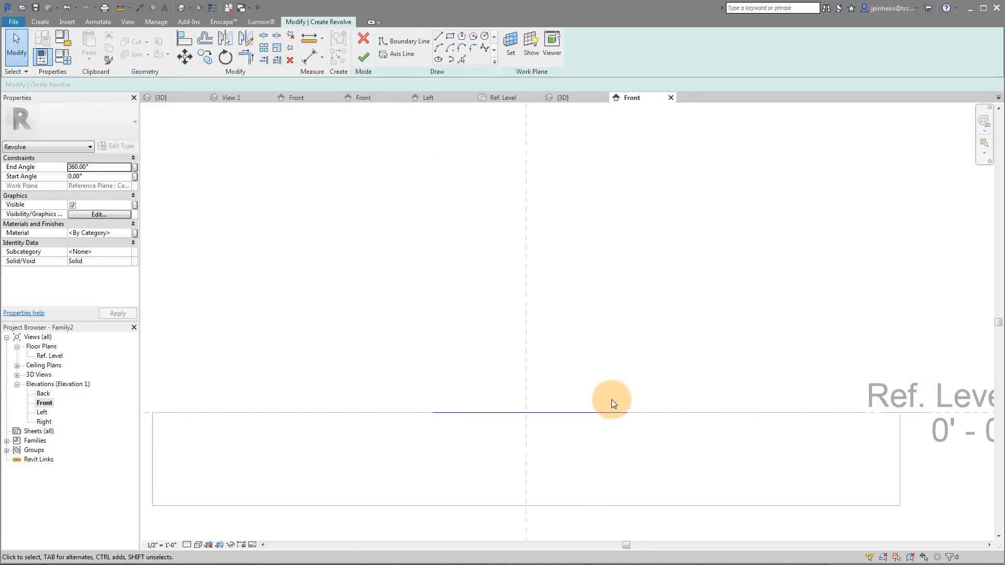
# Try aligning sketch elements to the Ref. Level, cancelling both attempts.
pyautogui.press('a')
pyautogui.press('l')
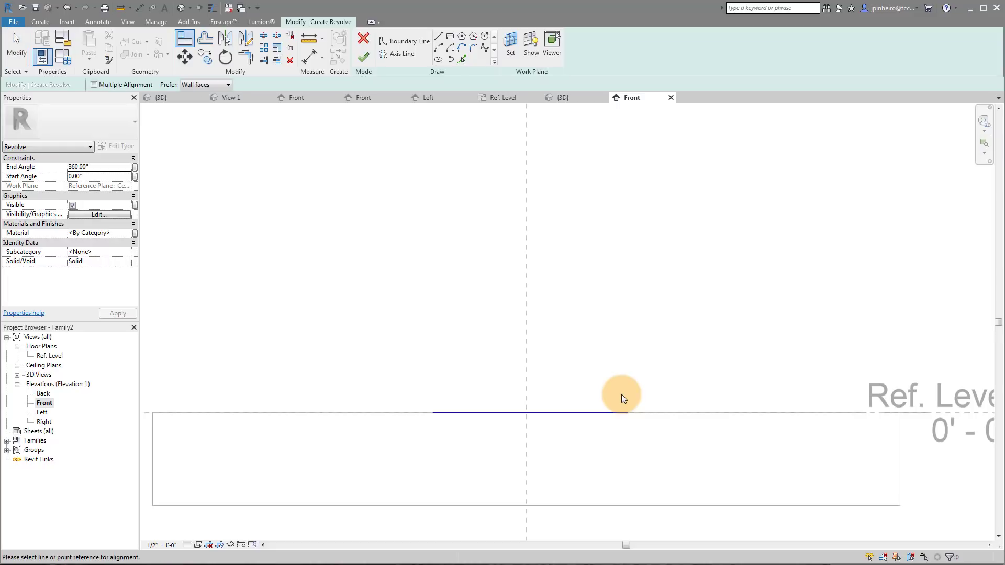
pyautogui.click(617, 413)
pyautogui.press('Escape')
pyautogui.press('Escape')
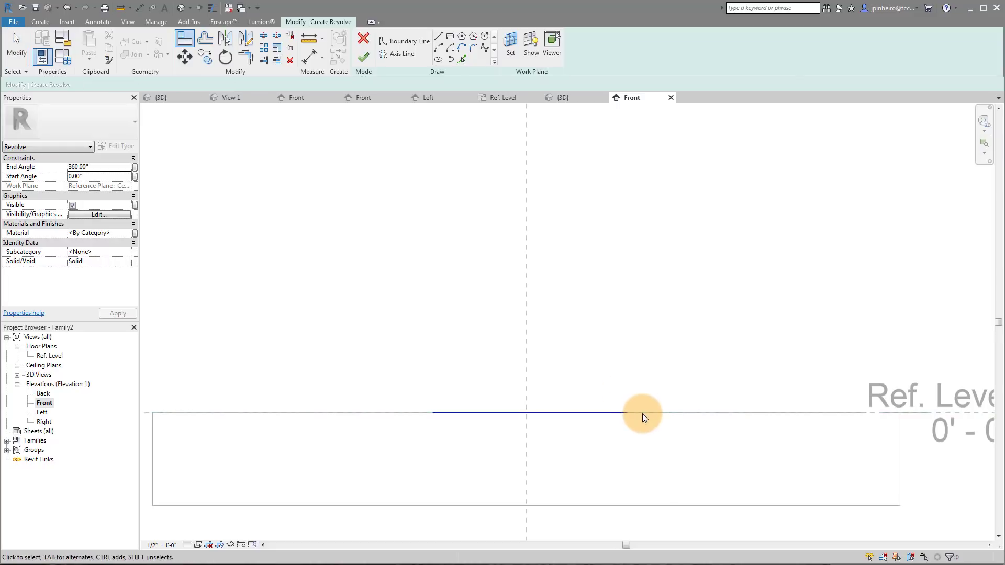
pyautogui.press('a')
pyautogui.press('l')
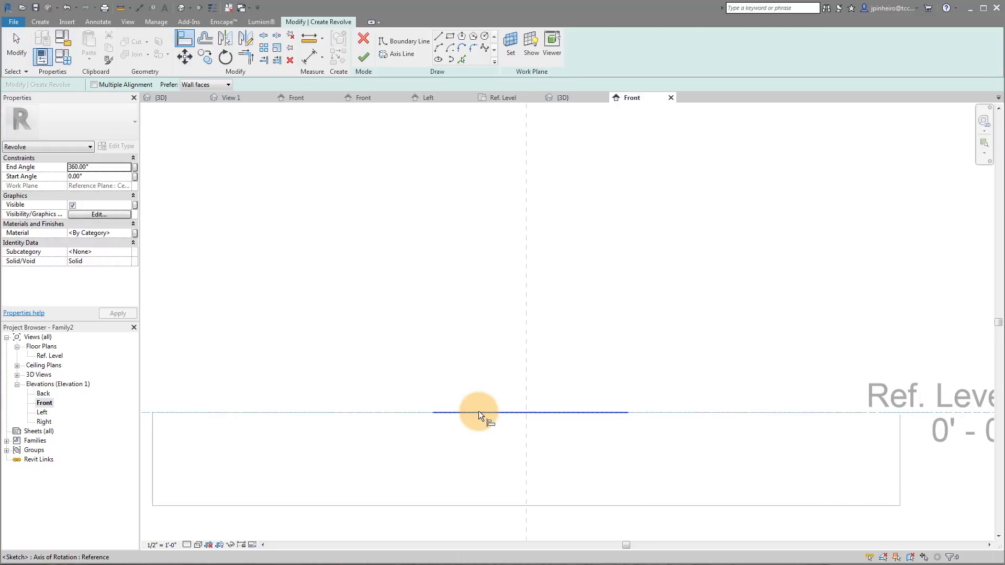
pyautogui.click(497, 412)
pyautogui.press('Escape')
pyautogui.press('Escape')
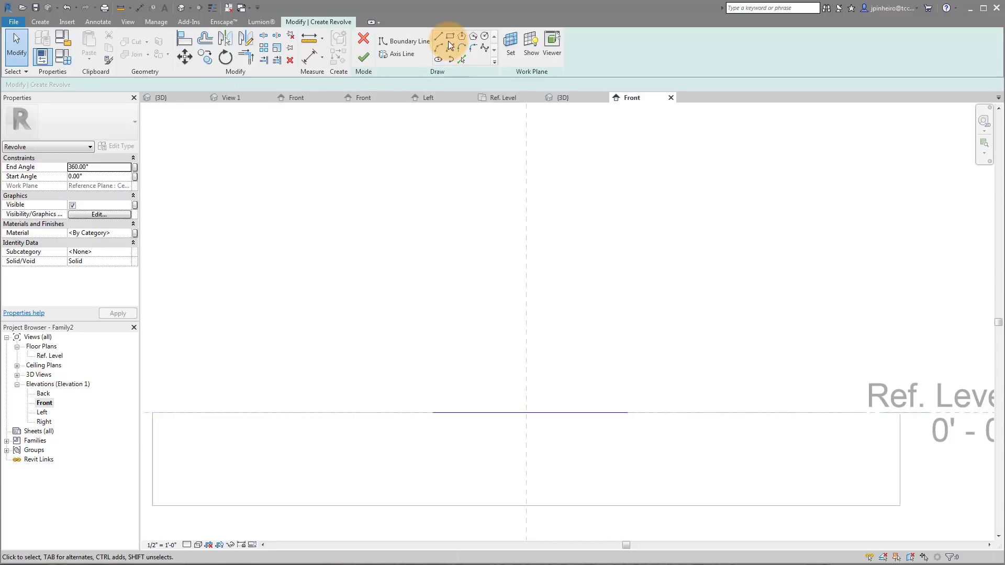
# Sketch a rectangular boundary profile resting on the Ref. Level line.
pyautogui.click(396, 42)
pyautogui.click(449, 36)
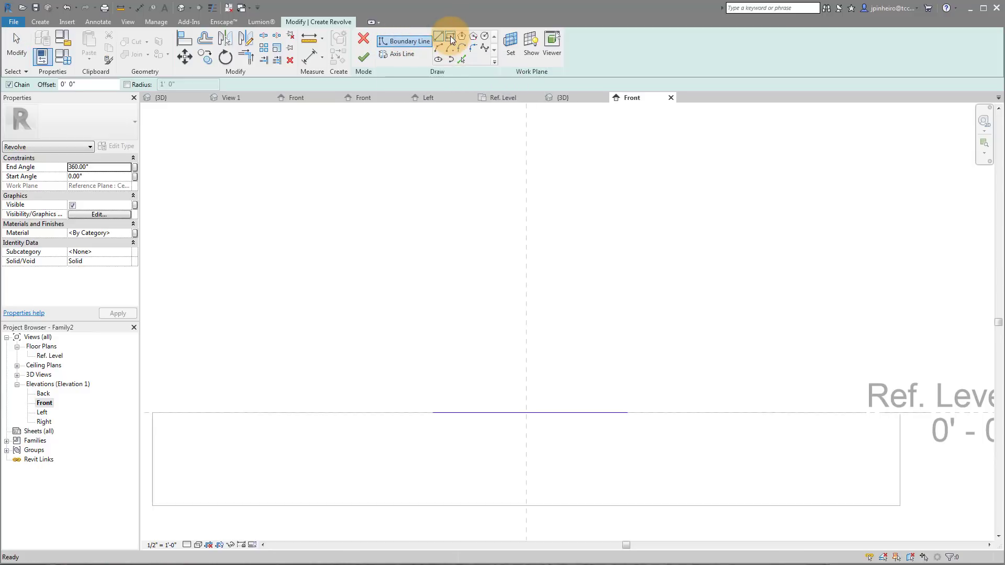
pyautogui.scroll(1, 496, 409)
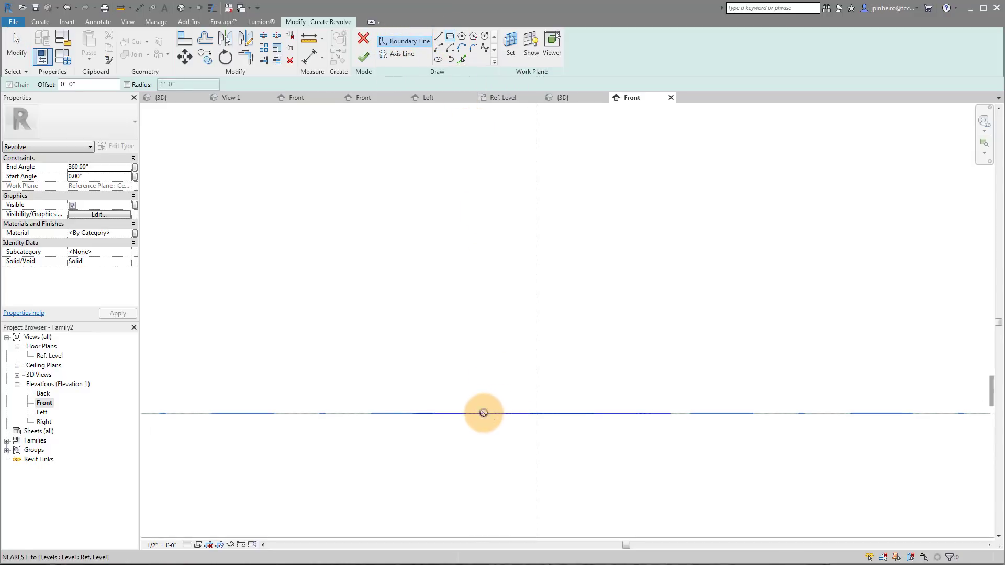
pyautogui.click(484, 414)
pyautogui.click(621, 326)
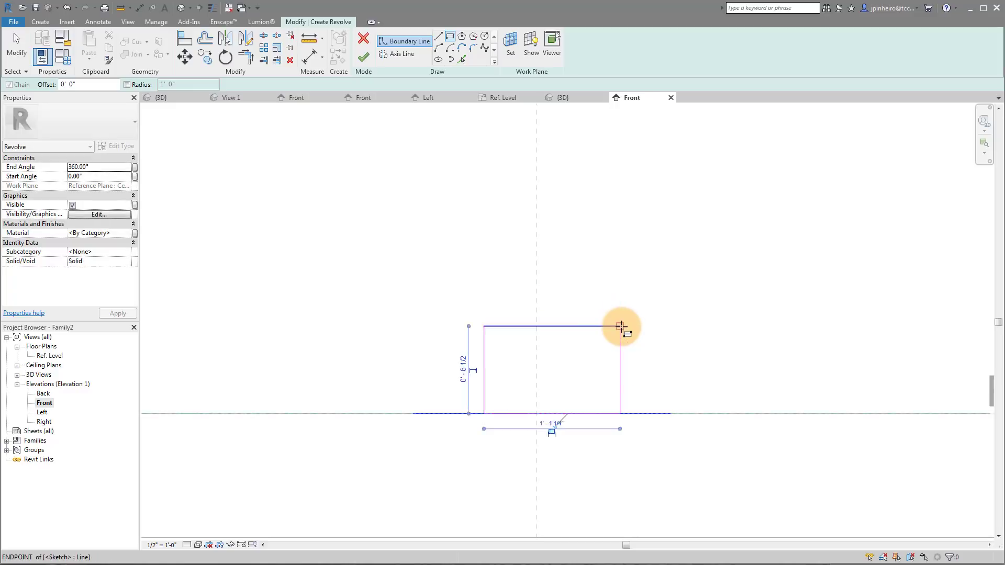
pyautogui.press('Escape')
pyautogui.press('Escape')
# Widen the profile by moving its left edge further left.
pyautogui.click(620, 382)
pyautogui.click(485, 299)
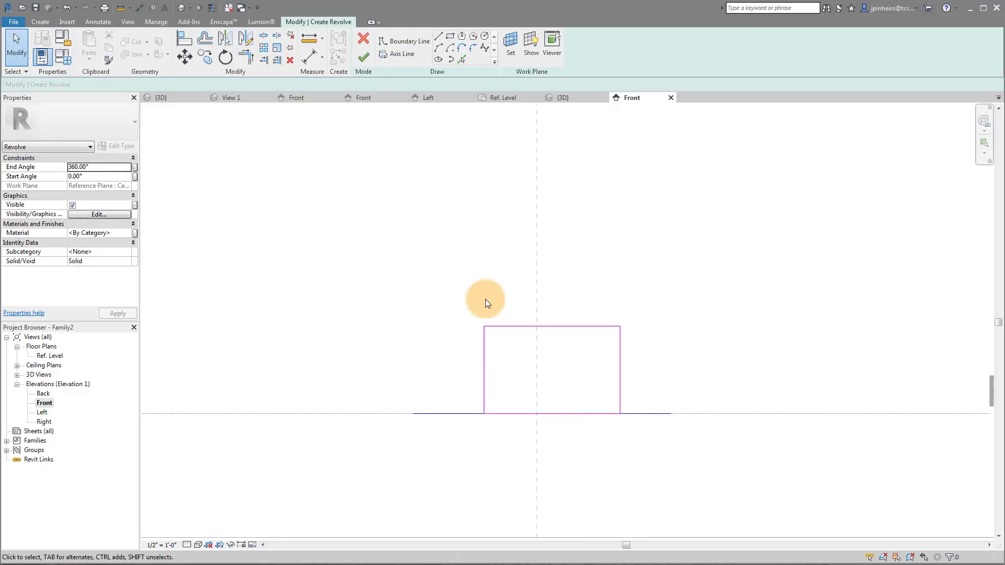
pyautogui.moveTo(483, 371); pyautogui.dragTo(463, 356)
pyautogui.click(500, 356)
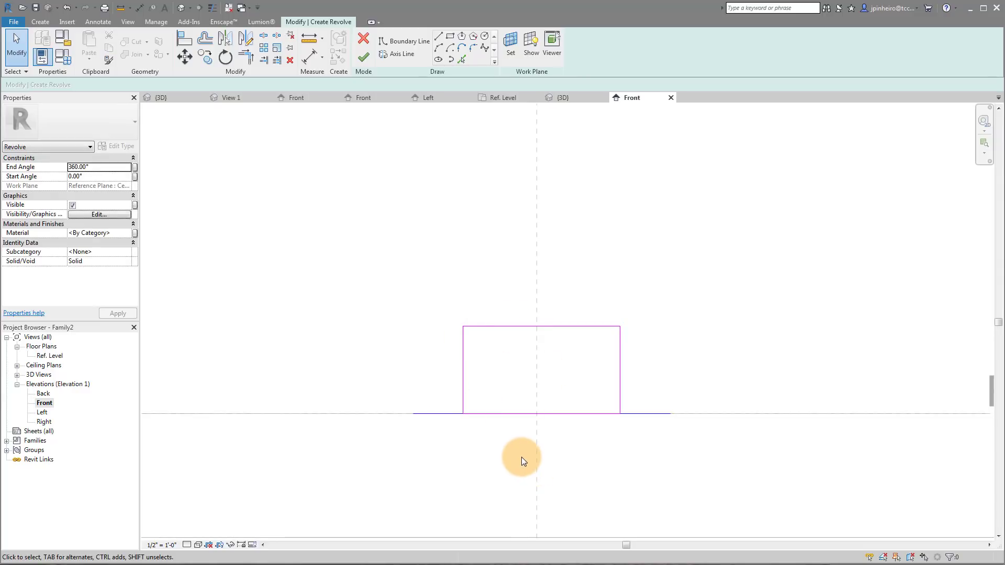
# Finish the revolve sketch and inspect the resulting cylinder in the 3D view.
pyautogui.click(364, 57)
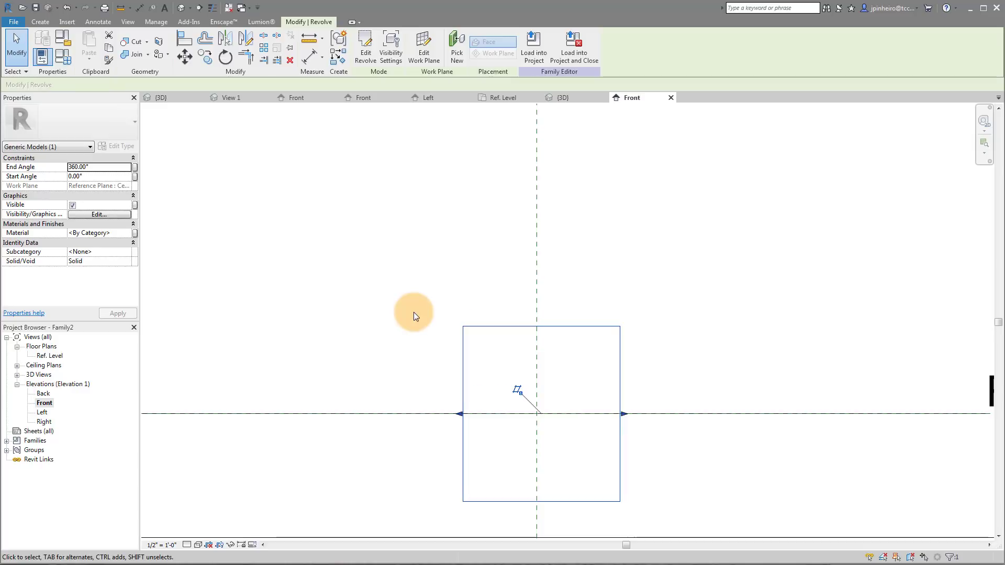
pyautogui.click(181, 8)
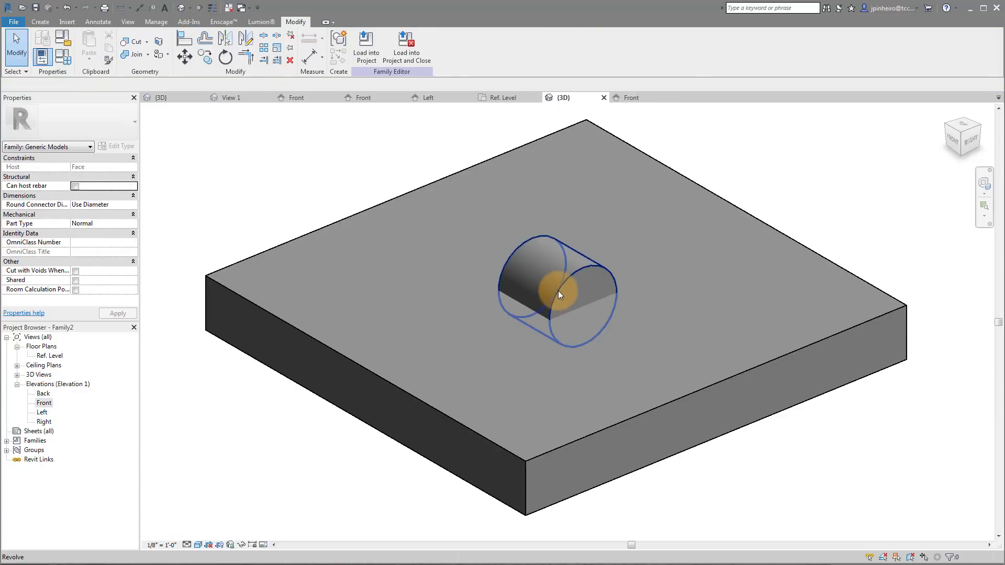
pyautogui.click(560, 346)
pyautogui.keyDown('shift'); pyautogui.moveTo(648, 349); pyautogui.dragTo(582, 281, button='middle'); pyautogui.keyUp('shift')
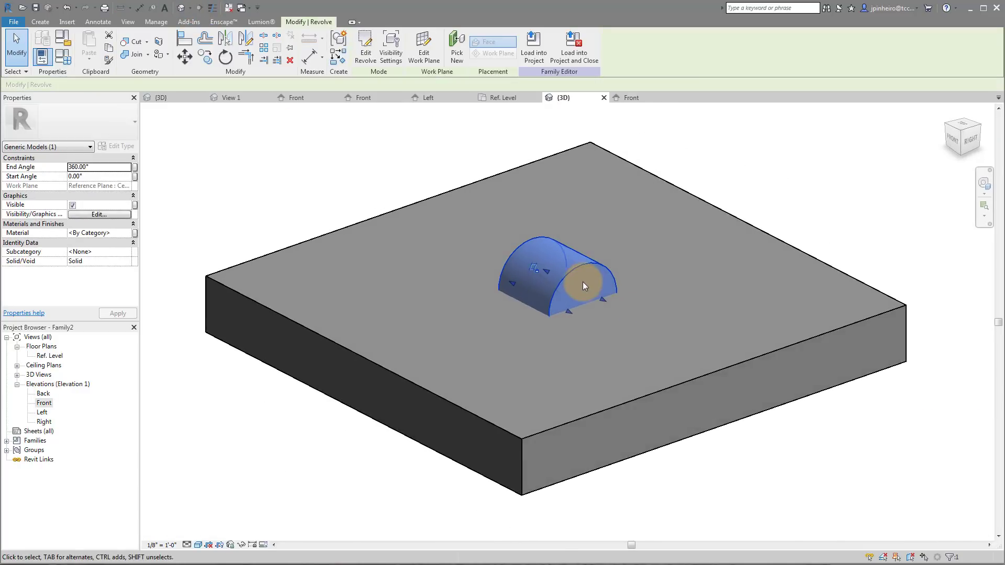
pyautogui.press('Escape')
pyautogui.scroll(3, 582, 282)
pyautogui.click(617, 365)
# Toggle the 3D view to wireframe and back to shaded, then select the revolve.
pyautogui.press('w')
pyautogui.press('f')
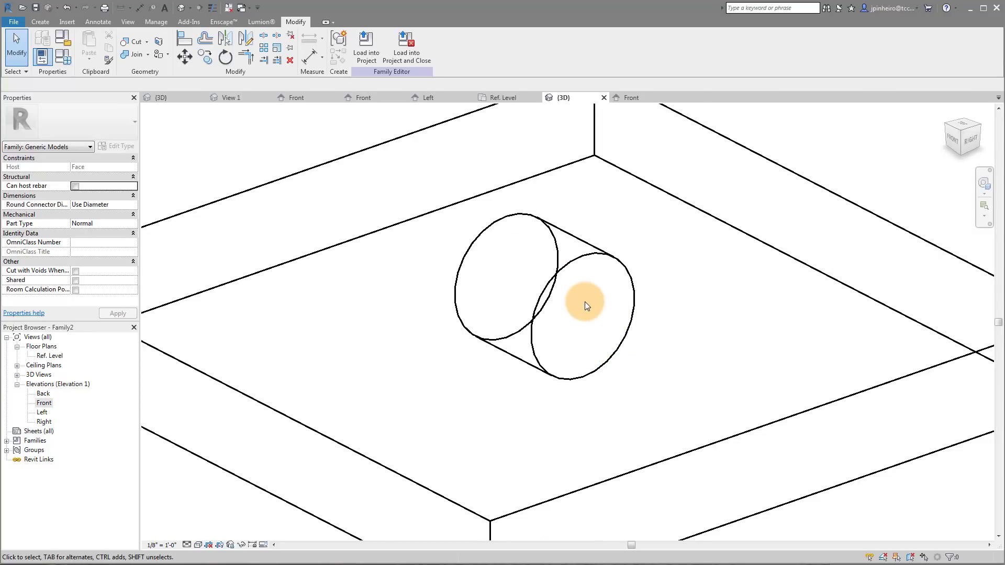
pyautogui.press('s')
pyautogui.press('d')
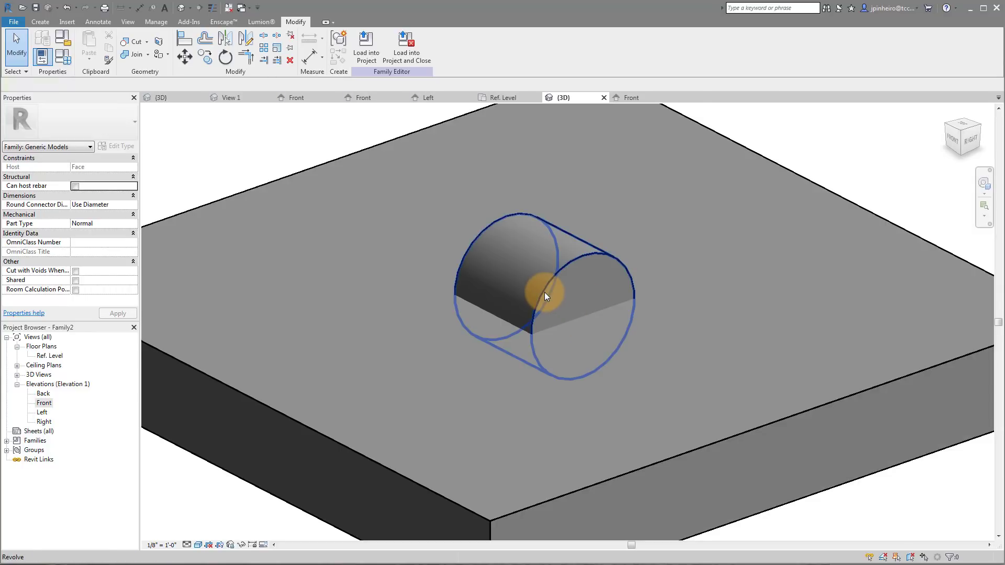
pyautogui.click(545, 292)
pyautogui.scroll(3, 563, 313)
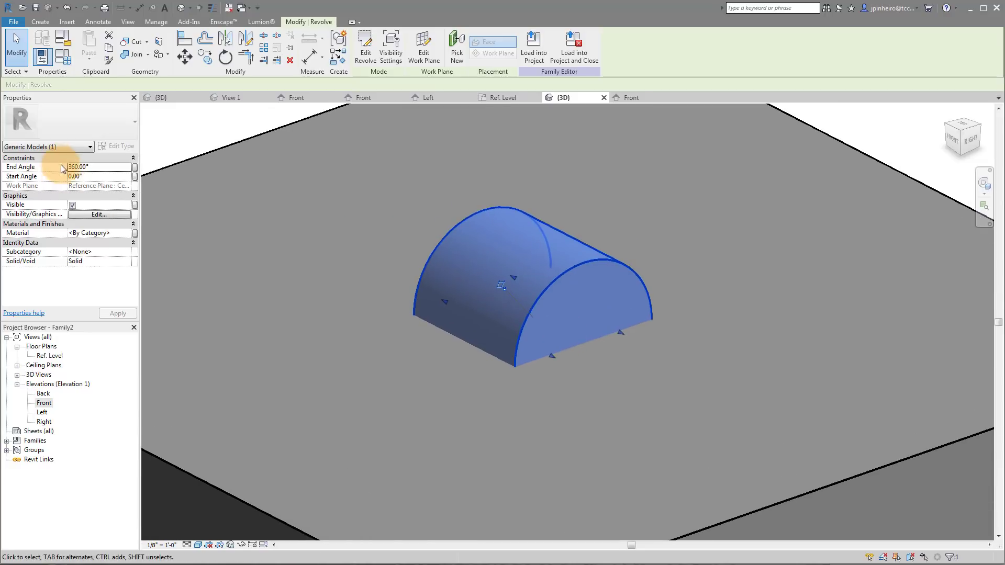
# Set the revolve's End Angle to 90°, then to 45°, in Properties.
pyautogui.click(108, 166)
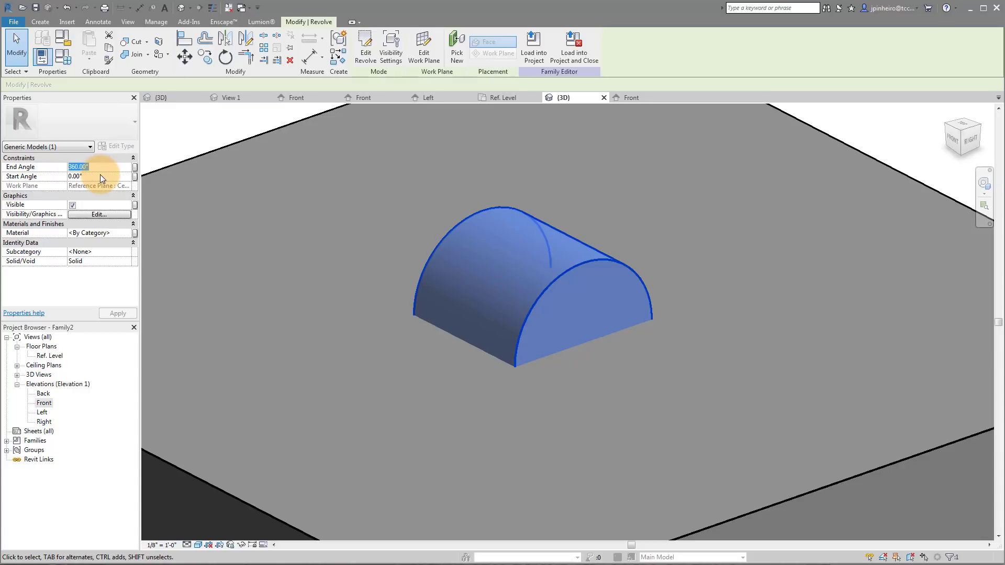
pyautogui.write('90')
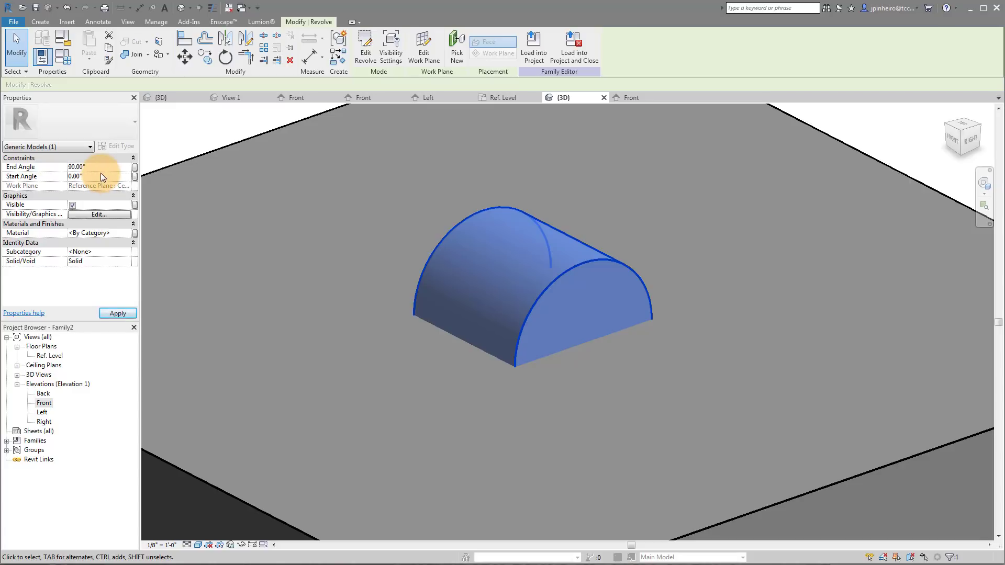
pyautogui.click(123, 314)
pyautogui.click(506, 312)
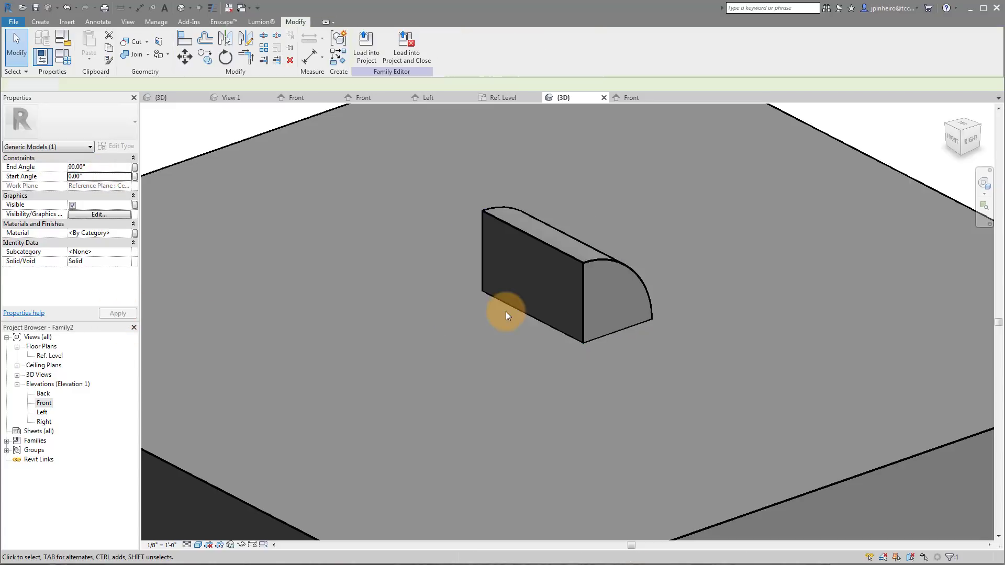
pyautogui.click(582, 293)
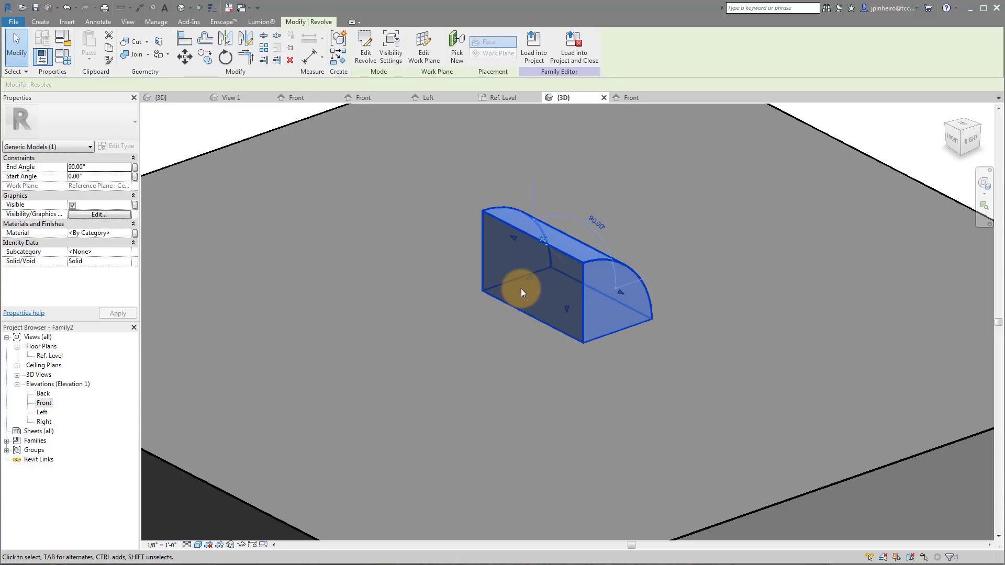
pyautogui.doubleClick(101, 166)
pyautogui.write('45')
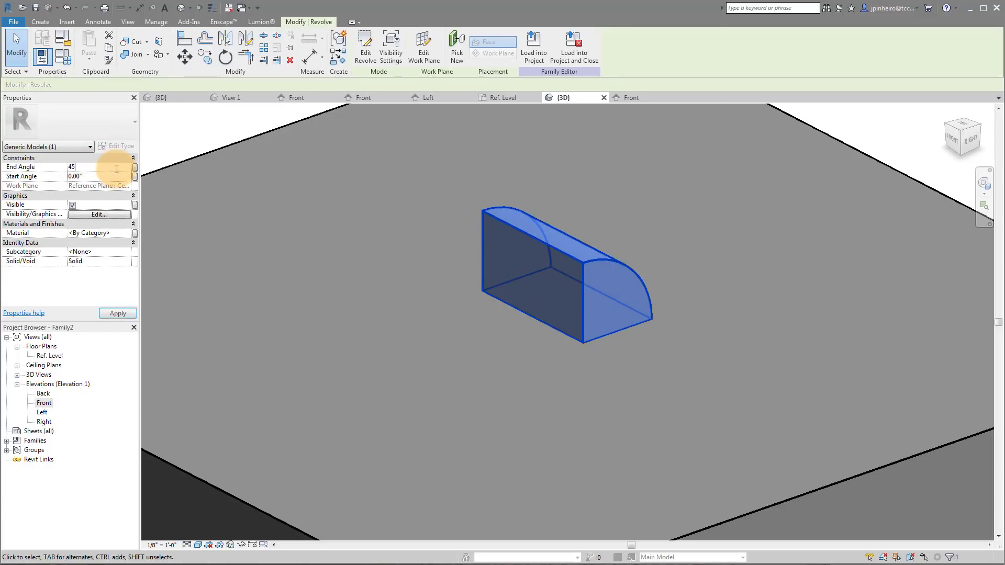
pyautogui.click(118, 313)
pyautogui.click(478, 332)
pyautogui.click(581, 299)
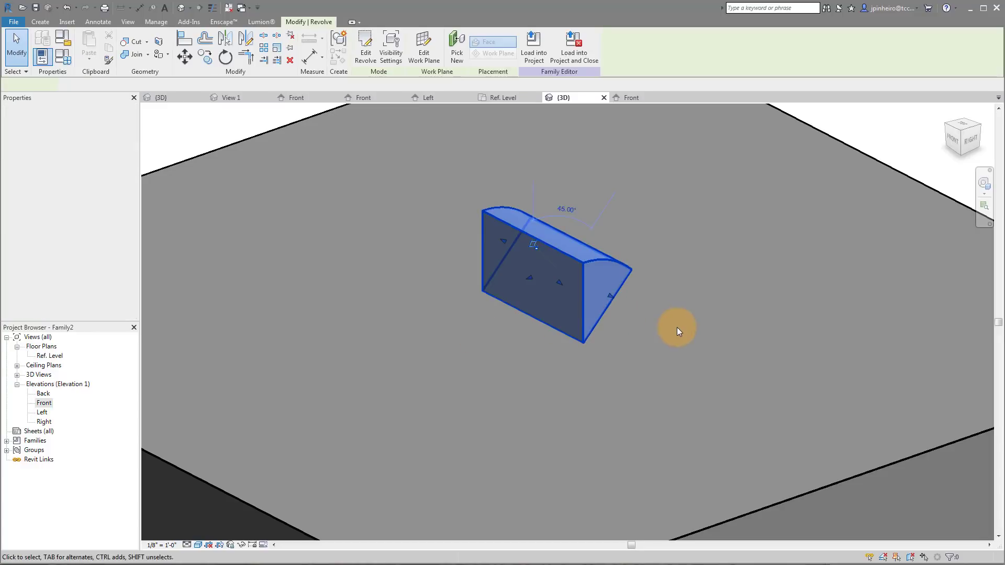
# Drag the revolve's end face, sweeping it through 64.24°, 84.60° and 72.48°.
pyautogui.keyDown('shift'); pyautogui.moveTo(725, 354); pyautogui.dragTo(551, 260, button='middle'); pyautogui.keyUp('shift')
pyautogui.scroll(2, 552, 259)
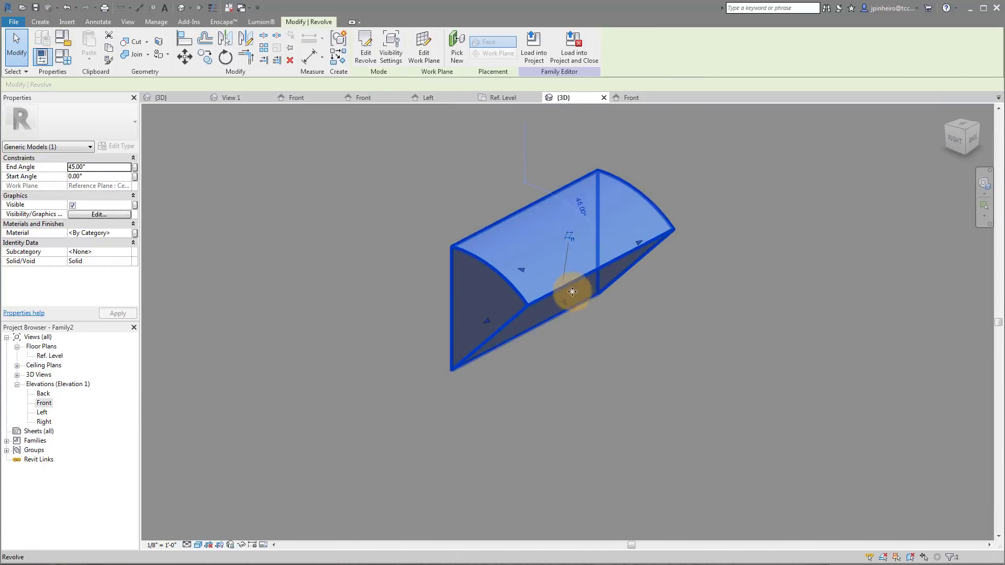
pyautogui.click(584, 336)
pyautogui.click(548, 302)
pyautogui.moveTo(580, 292)
pyautogui.keyDown('shift'); pyautogui.mouseDown(button='middle')
pyautogui.moveTo(677, 266)
pyautogui.moveTo(610, 246)
pyautogui.moveTo(558, 292)
pyautogui.moveTo(627, 291)
pyautogui.moveTo(586, 288)
pyautogui.mouseUp(button='middle'); pyautogui.keyUp('shift')
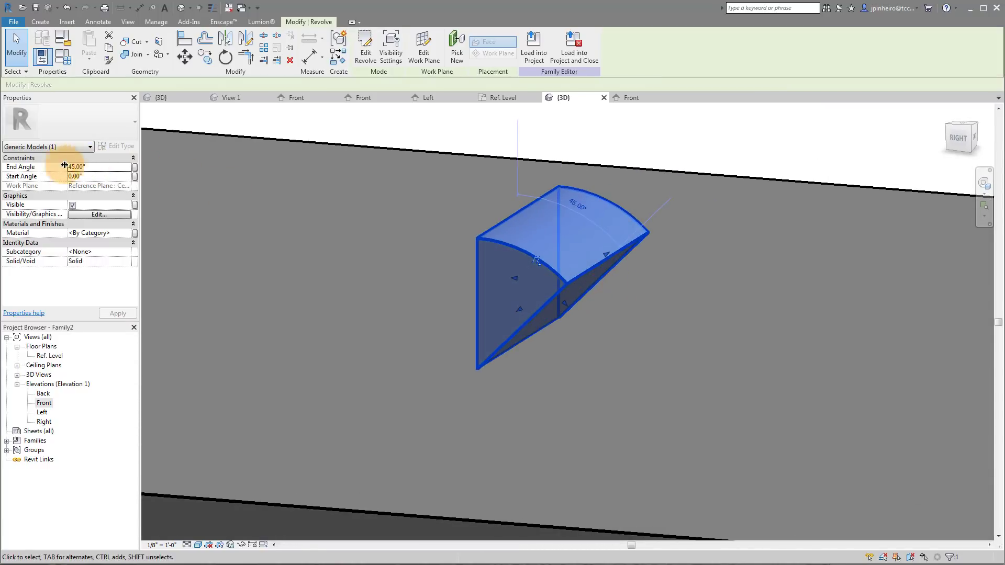
pyautogui.click(82, 168)
pyautogui.click(71, 167)
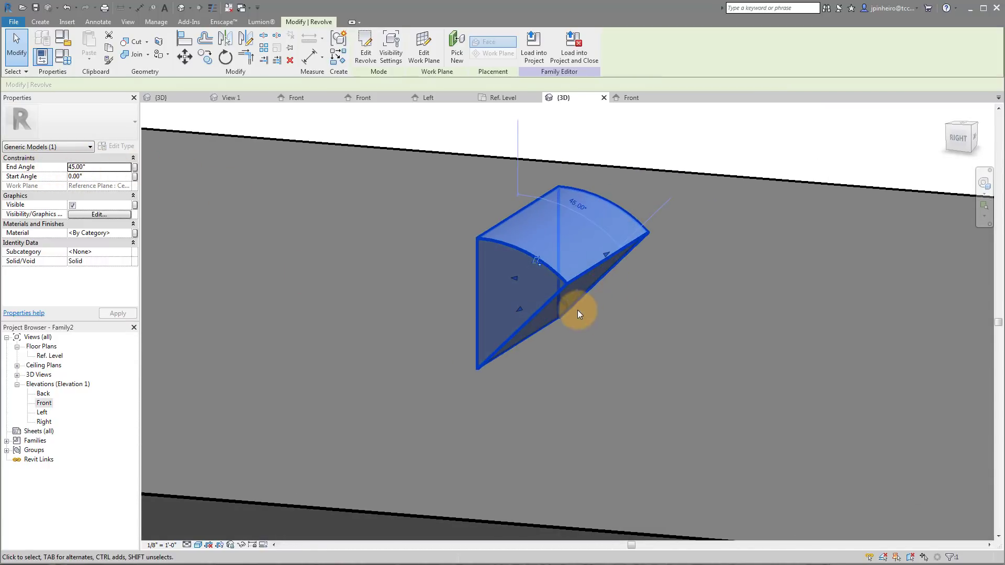
pyautogui.moveTo(564, 303); pyautogui.dragTo(575, 322)
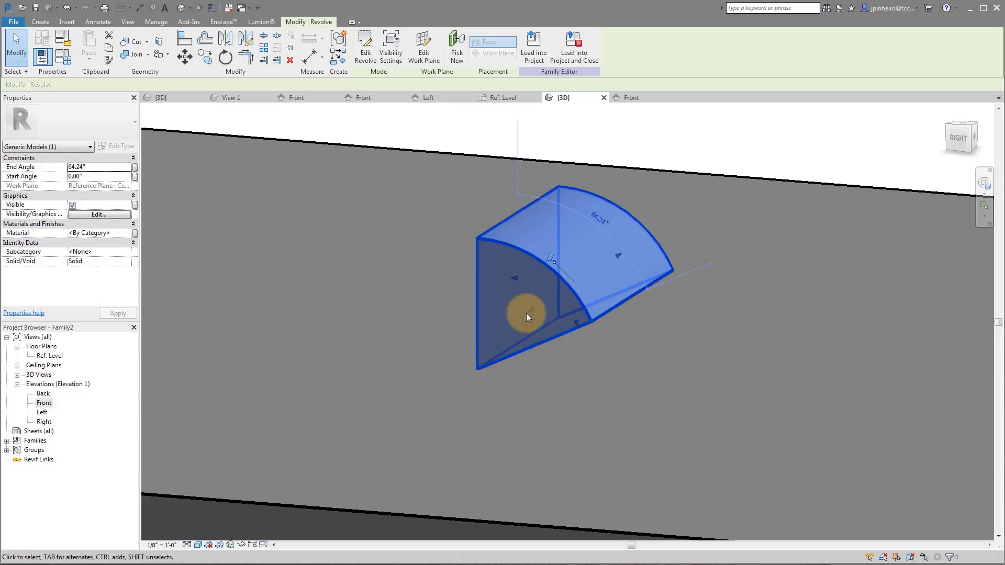
pyautogui.moveTo(575, 324)
pyautogui.mouseDown()
pyautogui.moveTo(576, 342)
pyautogui.moveTo(564, 307)
pyautogui.moveTo(576, 321)
pyautogui.mouseUp()
pyautogui.keyDown('shift'); pyautogui.moveTo(534, 320); pyautogui.dragTo(508, 308, button='middle'); pyautogui.keyUp('shift')
# Bring the start face back near 0° and pull the end face to 43.04°.
pyautogui.moveTo(519, 292)
pyautogui.mouseDown()
pyautogui.moveTo(497, 293)
pyautogui.moveTo(470, 325)
pyautogui.moveTo(520, 285)
pyautogui.mouseUp()
pyautogui.keyDown('shift'); pyautogui.moveTo(635, 343); pyautogui.dragTo(450, 309, button='middle'); pyautogui.keyUp('shift')
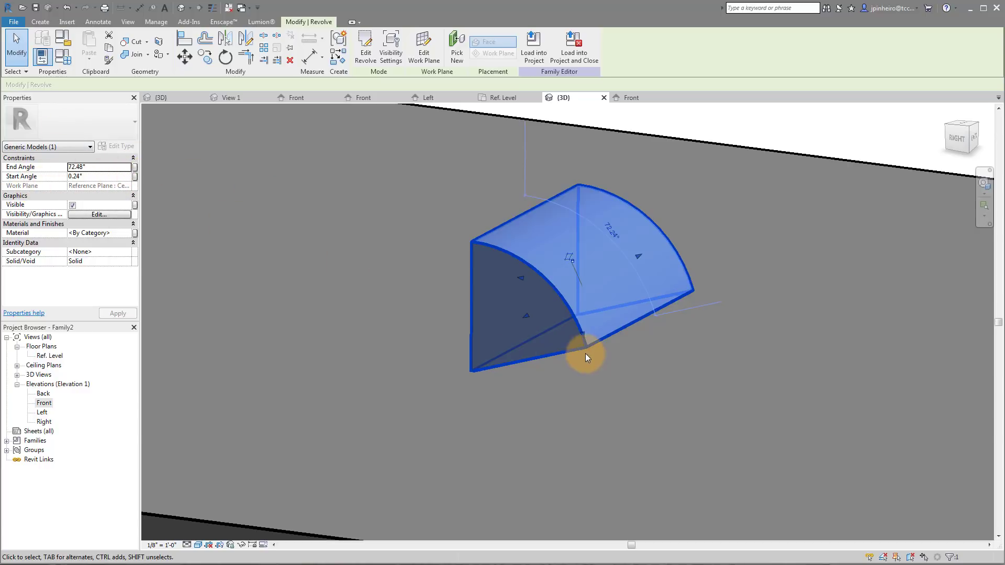
pyautogui.moveTo(588, 343)
pyautogui.keyDown('shift'); pyautogui.mouseDown(button='middle')
pyautogui.moveTo(639, 347)
pyautogui.moveTo(582, 340)
pyautogui.mouseUp(button='middle'); pyautogui.keyUp('shift')
pyautogui.moveTo(583, 340)
pyautogui.mouseDown()
pyautogui.moveTo(577, 311)
pyautogui.moveTo(580, 324)
pyautogui.mouseUp()
pyautogui.keyDown('shift'); pyautogui.moveTo(580, 324); pyautogui.dragTo(605, 328, button='middle'); pyautogui.keyUp('shift')
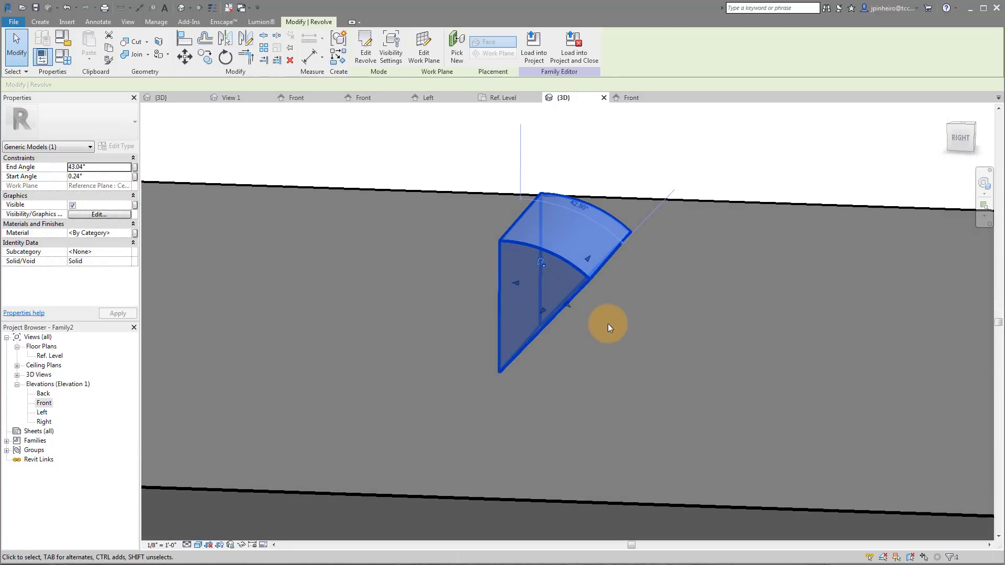
# Associate the revolve's End Angle with a new family parameter named 'Bracket Angle'.
pyautogui.click(135, 170)
pyautogui.click(477, 383)
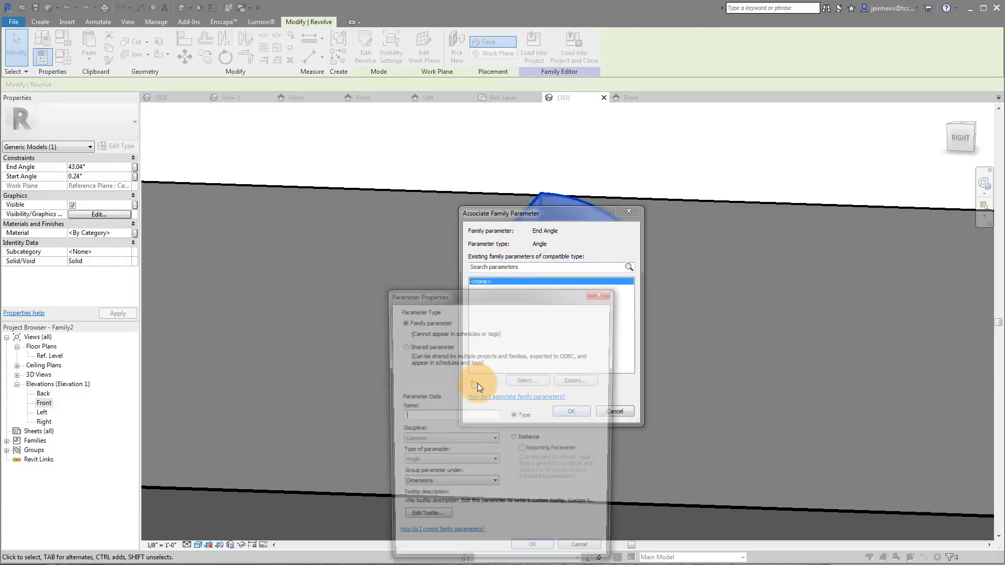
pyautogui.moveTo(460, 223); pyautogui.dragTo(300, 219)
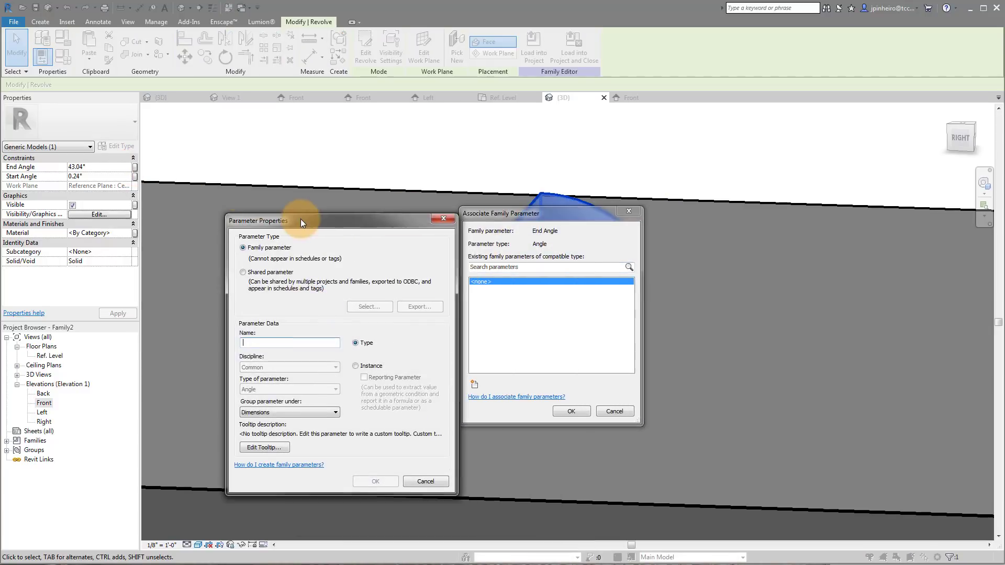
pyautogui.click(271, 342)
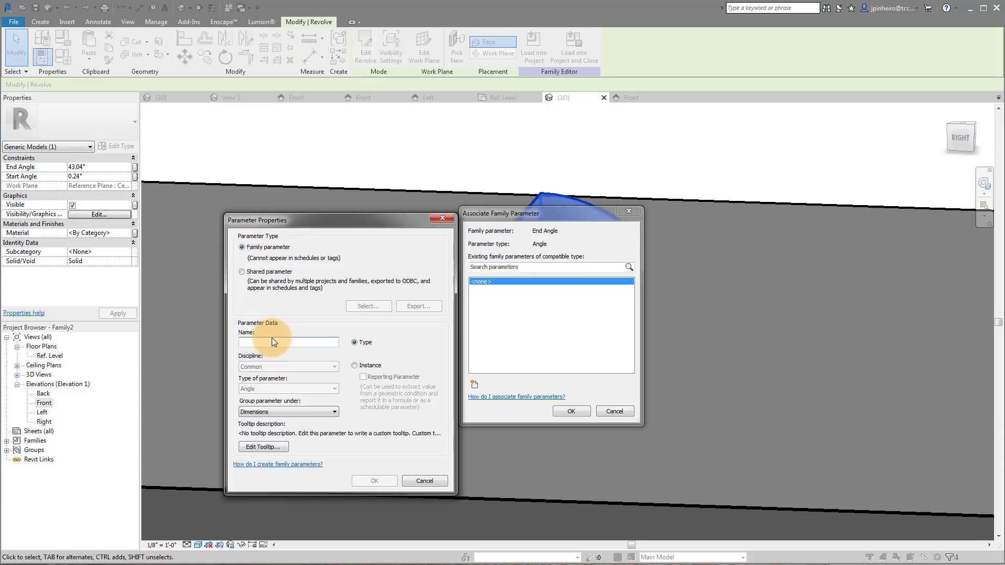
pyautogui.write('Bracket Ang')
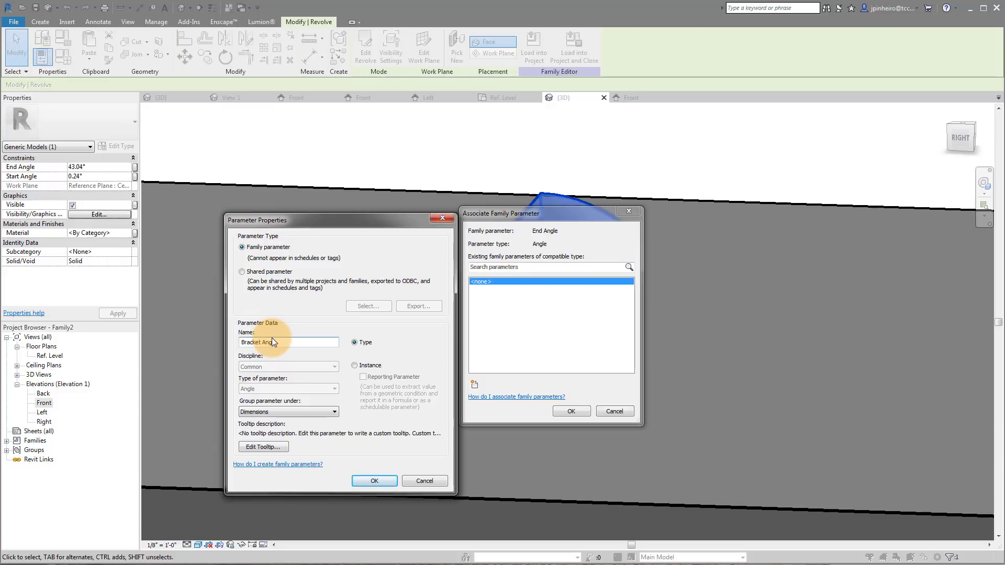
pyautogui.write('le')
pyautogui.press('Return')
pyautogui.click(570, 412)
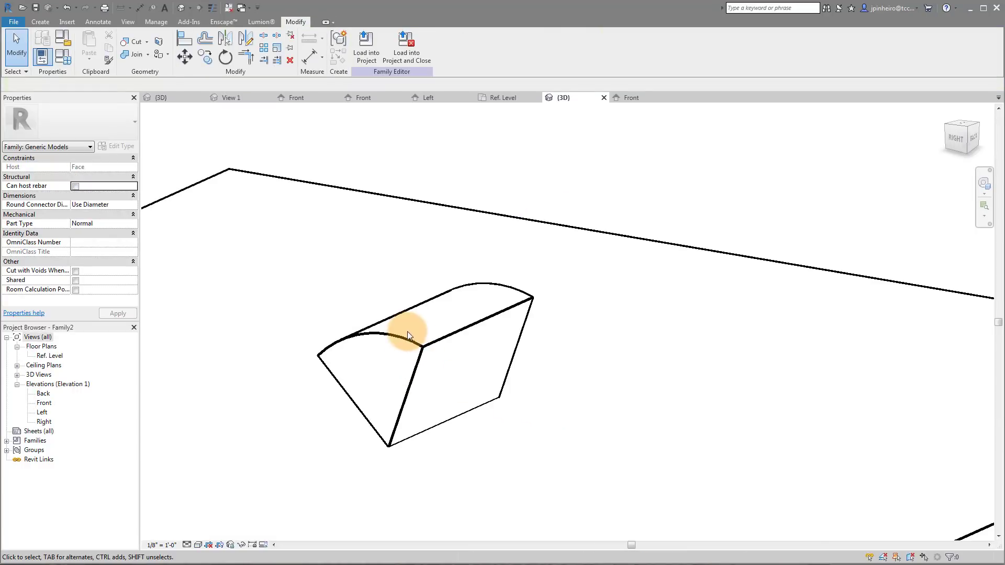
# Associate the revolve's -45° Start Angle with a new 'Start Angle' family parameter.
pyautogui.click(424, 348)
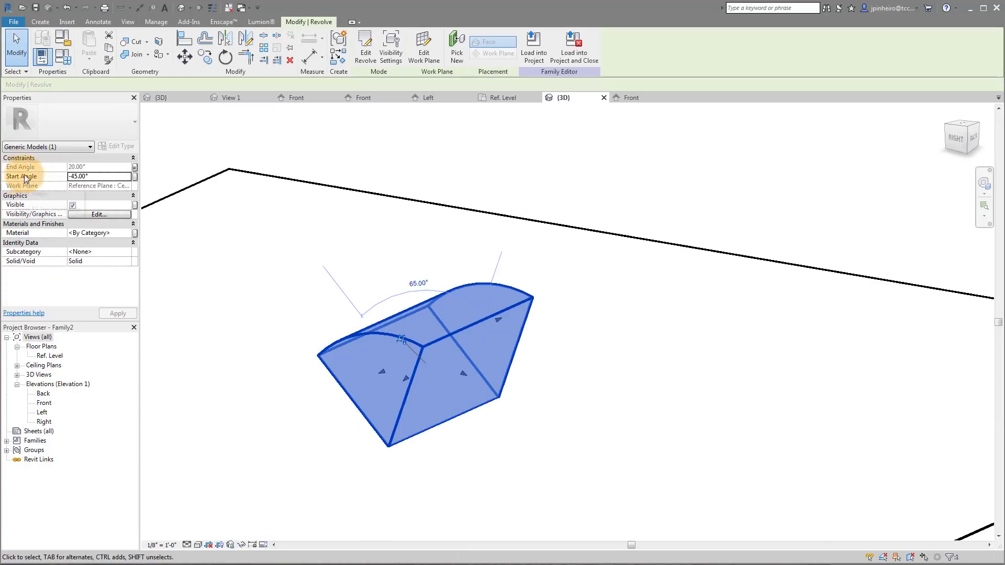
pyautogui.click(136, 182)
pyautogui.click(274, 405)
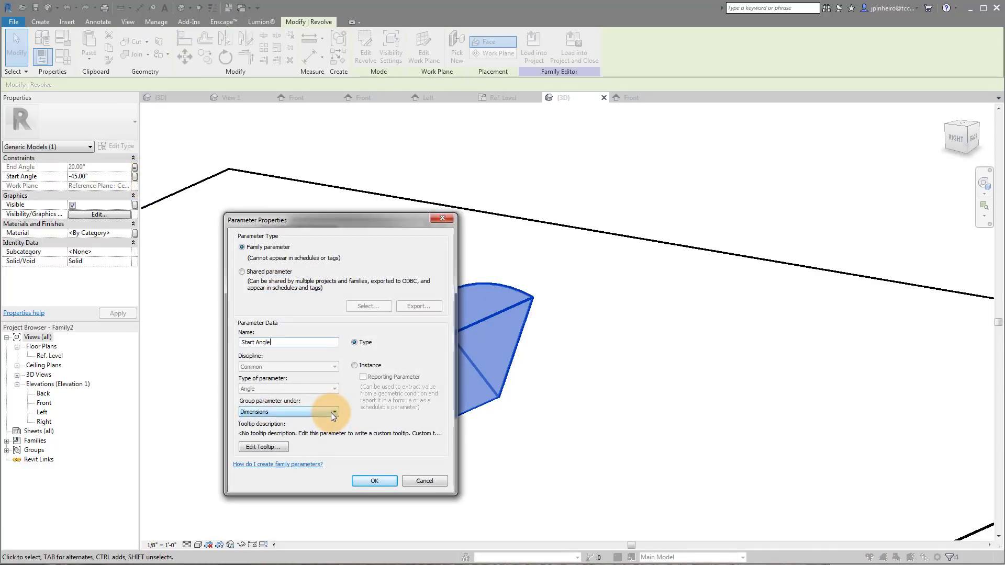
pyautogui.press('Return')
pyautogui.click(372, 425)
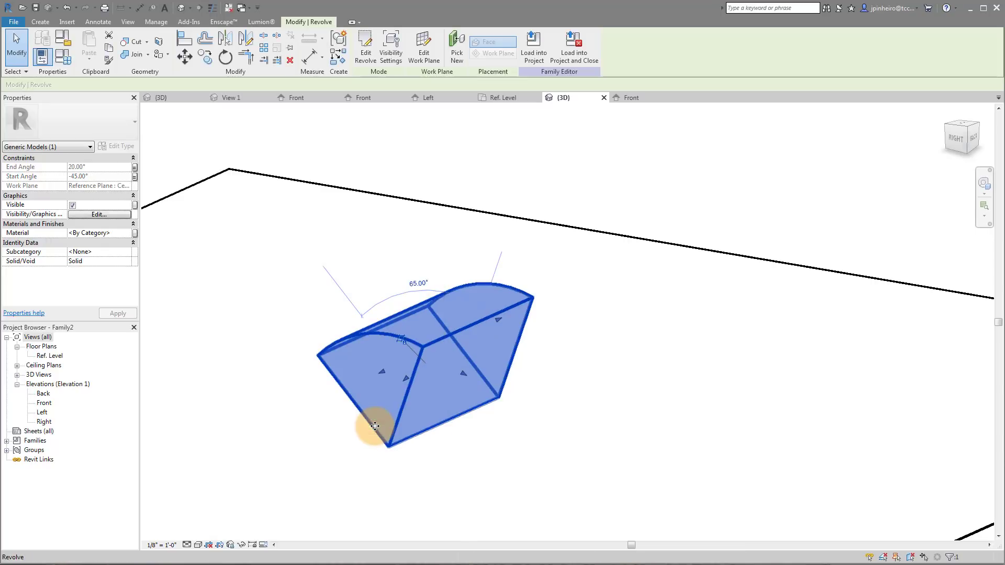
pyautogui.press('Escape')
pyautogui.moveTo(362, 293); pyautogui.dragTo(525, 298, button='middle')
pyautogui.scroll(1, 523, 312)
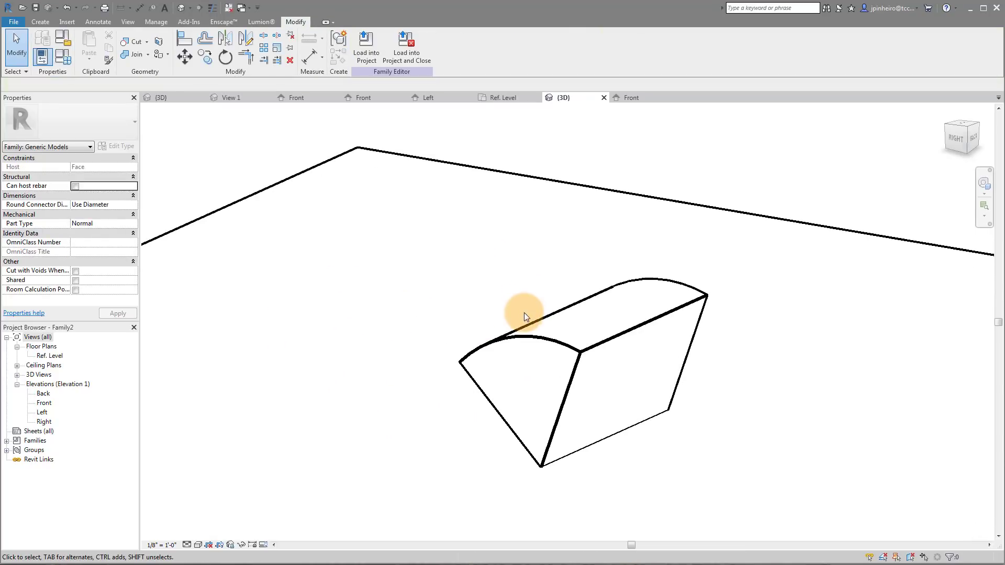
# In Family Types, give Start Angle the formula Bracket Angle - 5° and apply it.
pyautogui.click(62, 56)
pyautogui.click(326, 175)
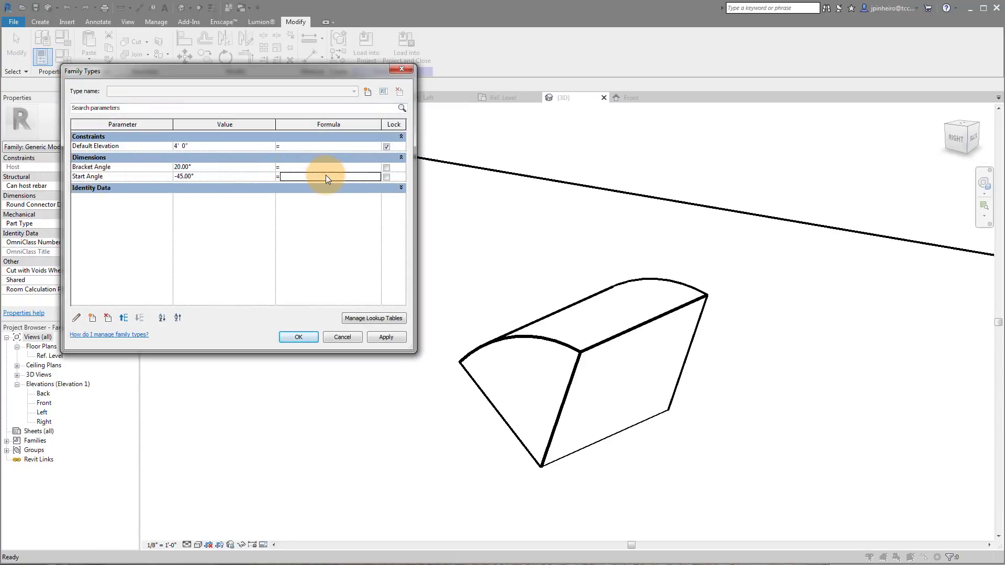
pyautogui.write('Bracket - 5')
pyautogui.press('Return')
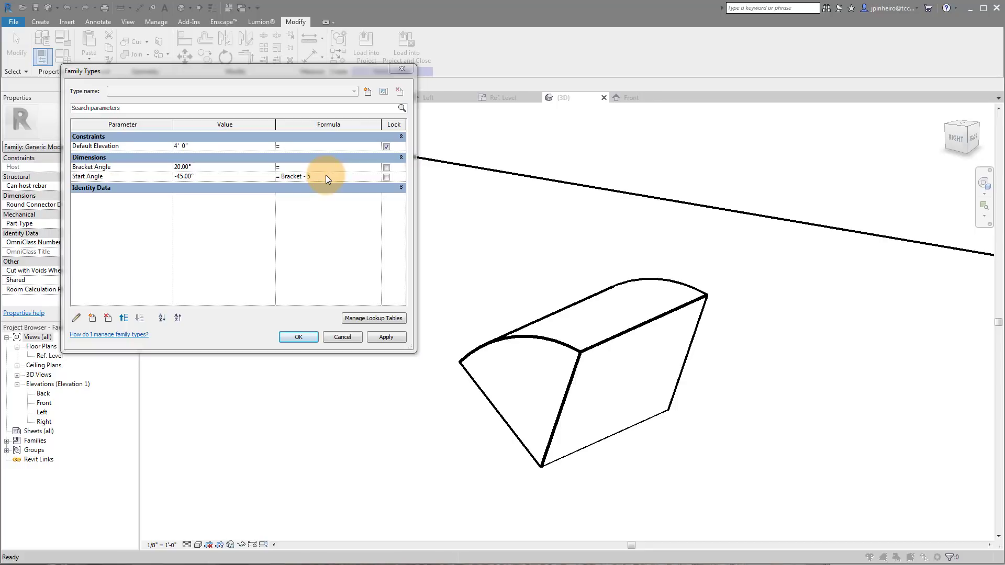
pyautogui.click(710, 347)
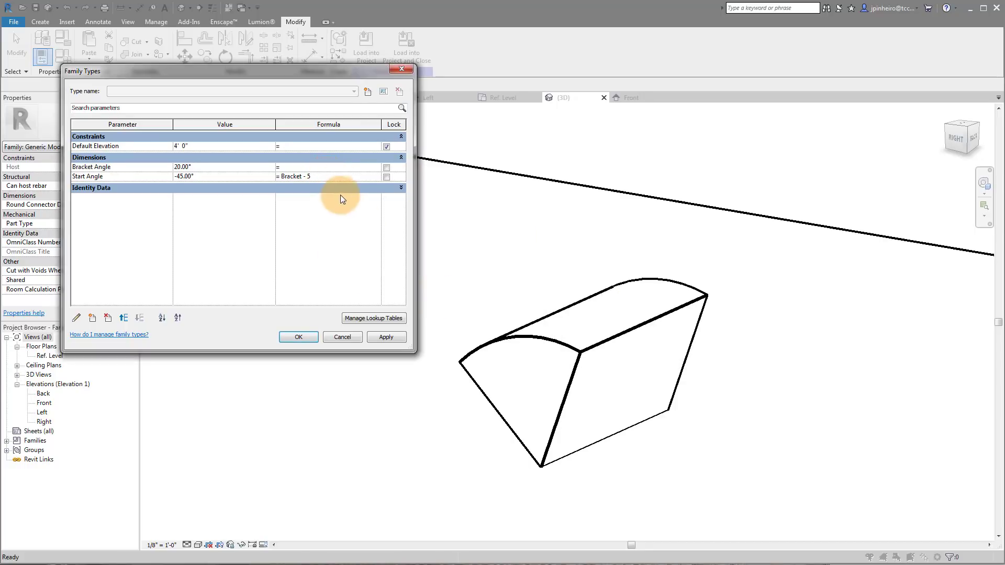
pyautogui.click(303, 177)
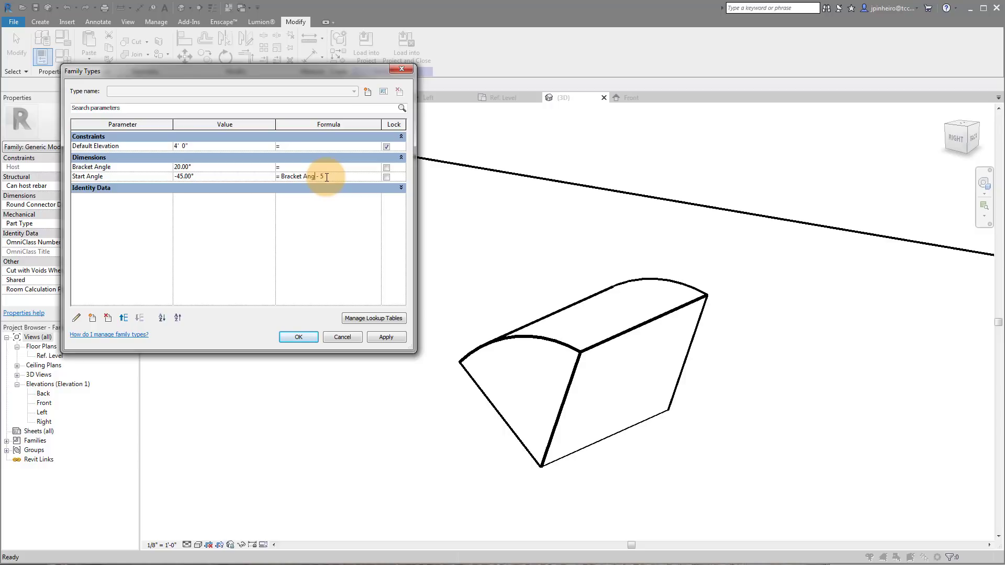
pyautogui.click(262, 168)
pyautogui.click(336, 176)
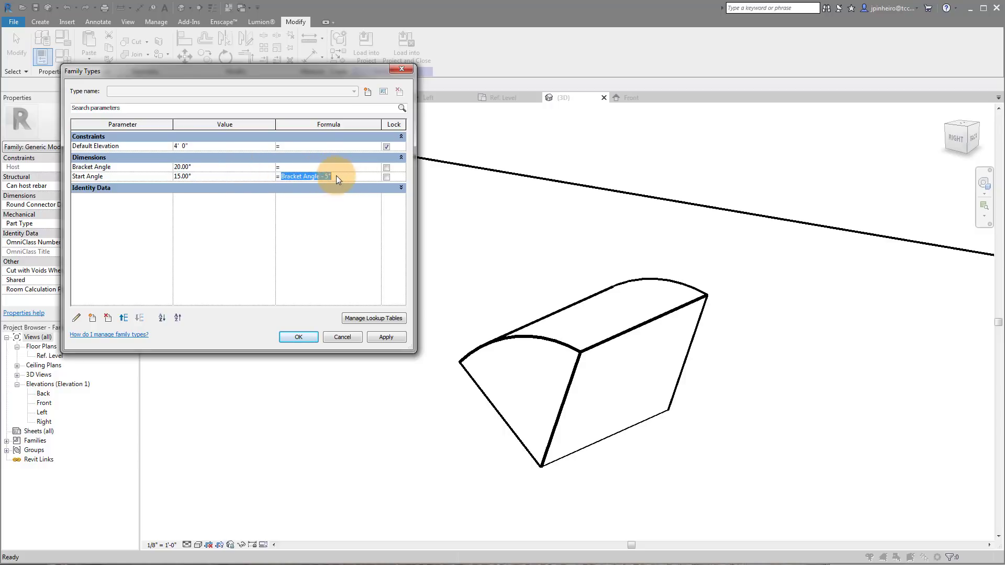
pyautogui.click(387, 337)
pyautogui.click(308, 336)
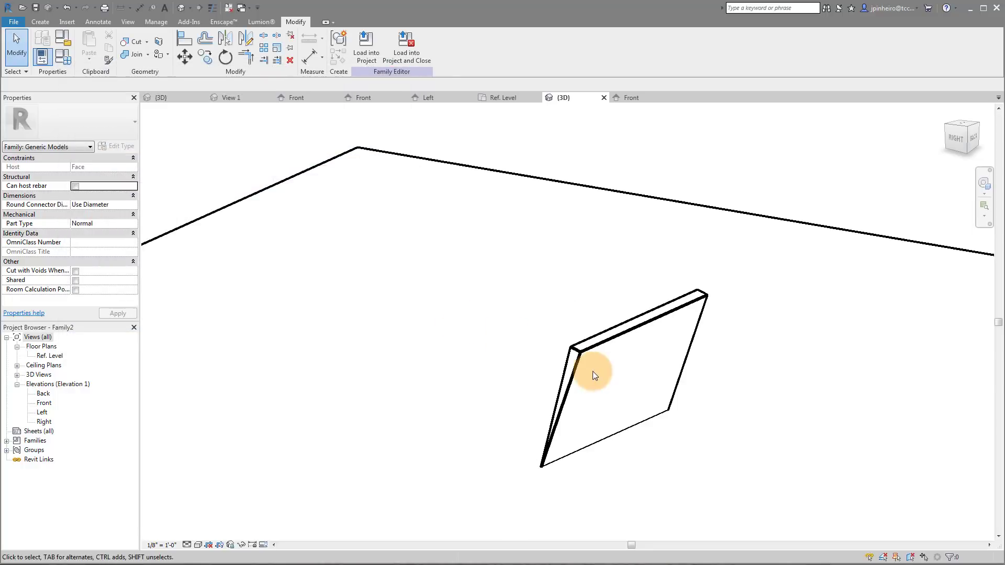
pyautogui.scroll(2, 597, 366)
# Flex Bracket Angle to 30° and 60°, then keep it at 25°.
pyautogui.click(42, 56)
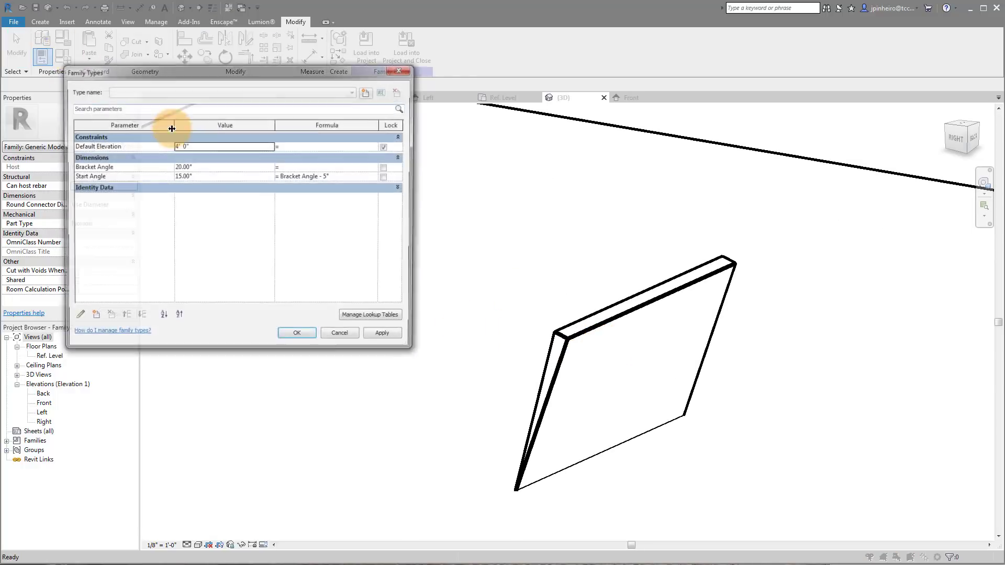
pyautogui.click(219, 168)
pyautogui.write('30')
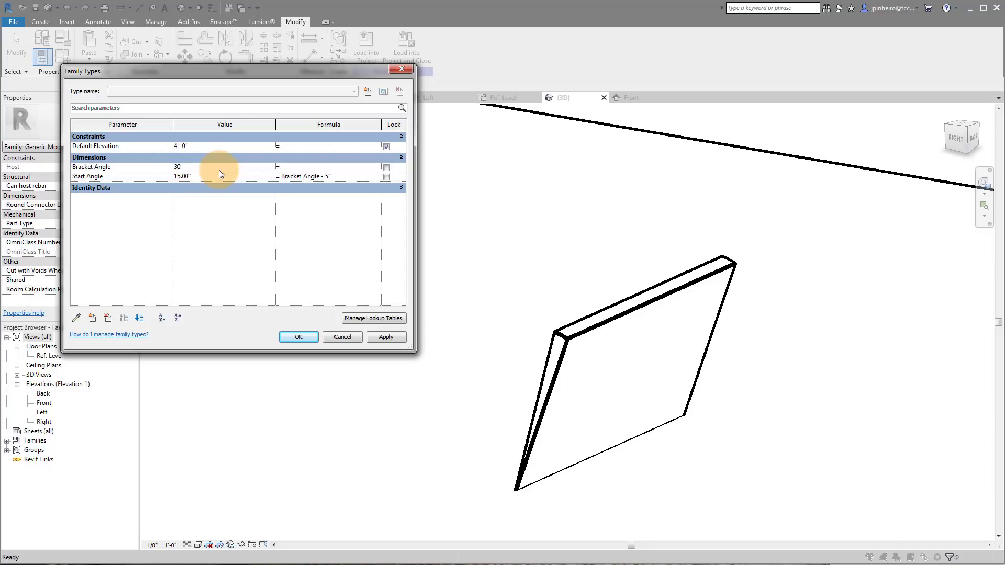
pyautogui.press('Tab')
pyautogui.click(385, 336)
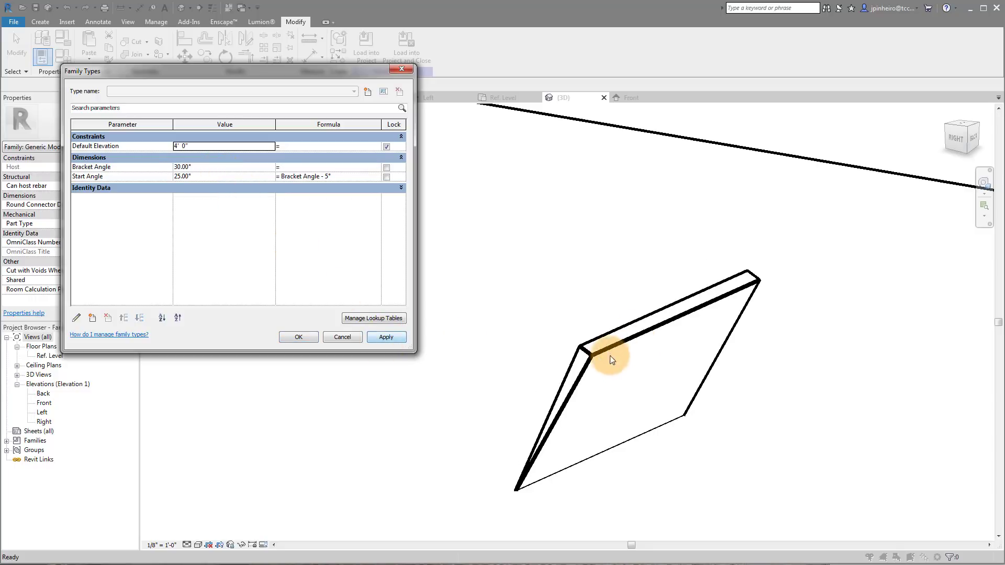
pyautogui.click(217, 168)
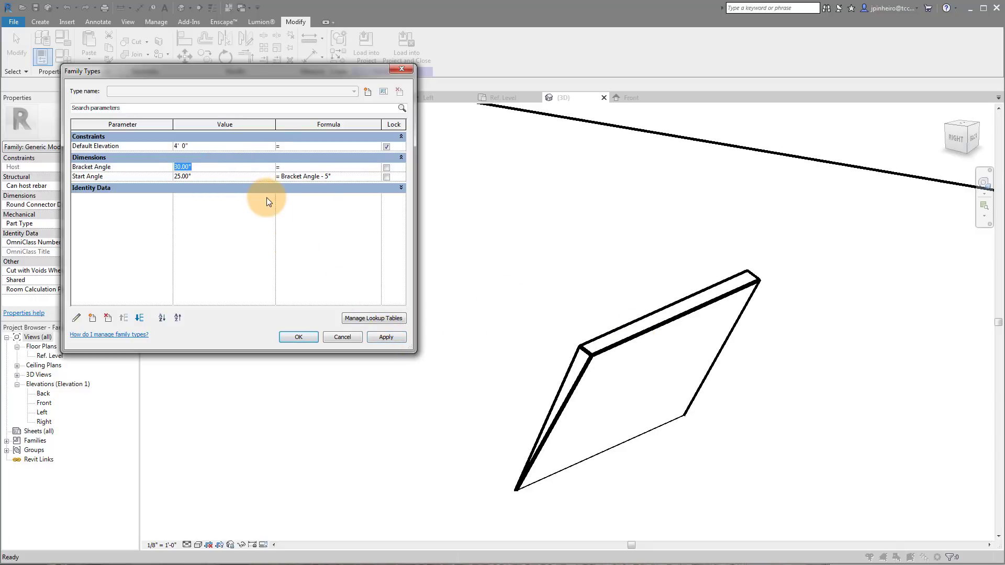
pyautogui.write('60')
pyautogui.click(386, 336)
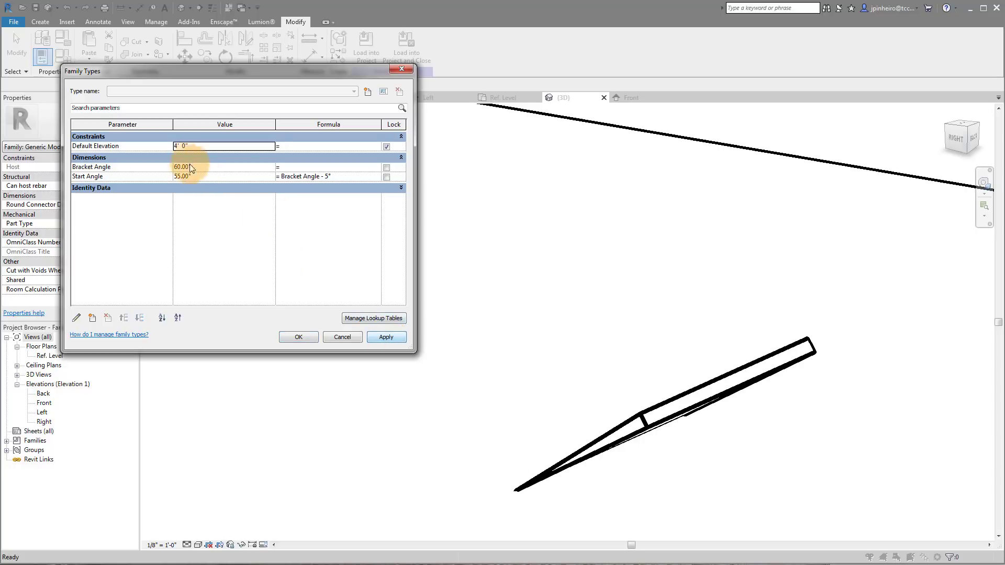
pyautogui.click(209, 167)
pyautogui.write('25')
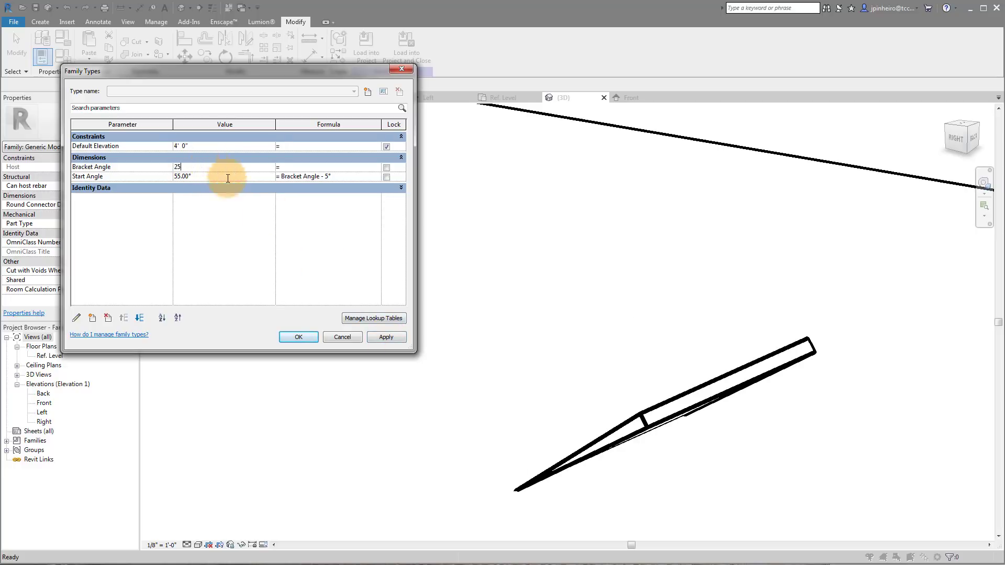
pyautogui.click(390, 337)
pyautogui.click(299, 337)
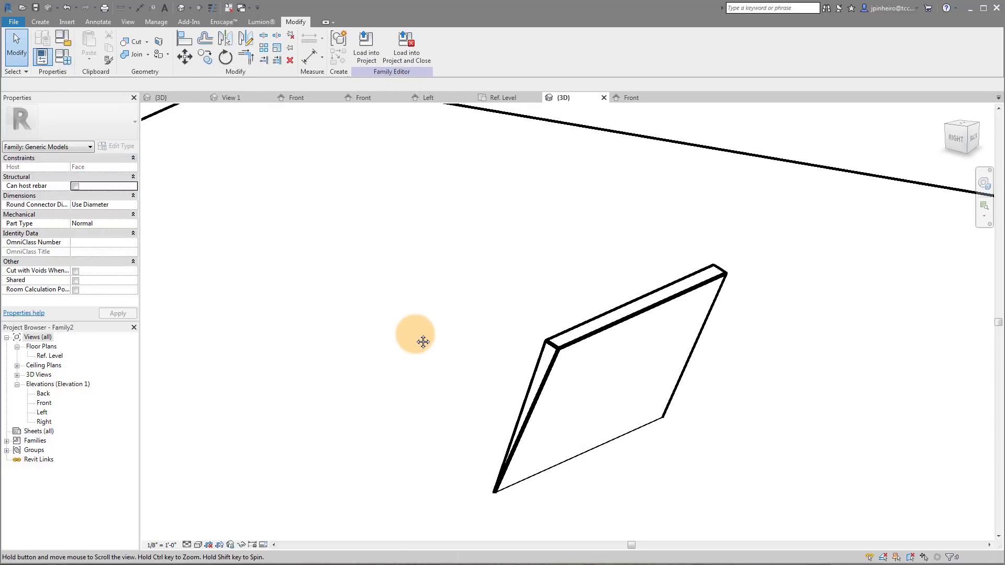
# Switch the 3D view to Shading with SD, showing the thin 5° wedge.
pyautogui.moveTo(529, 343); pyautogui.dragTo(444, 293, button='middle')
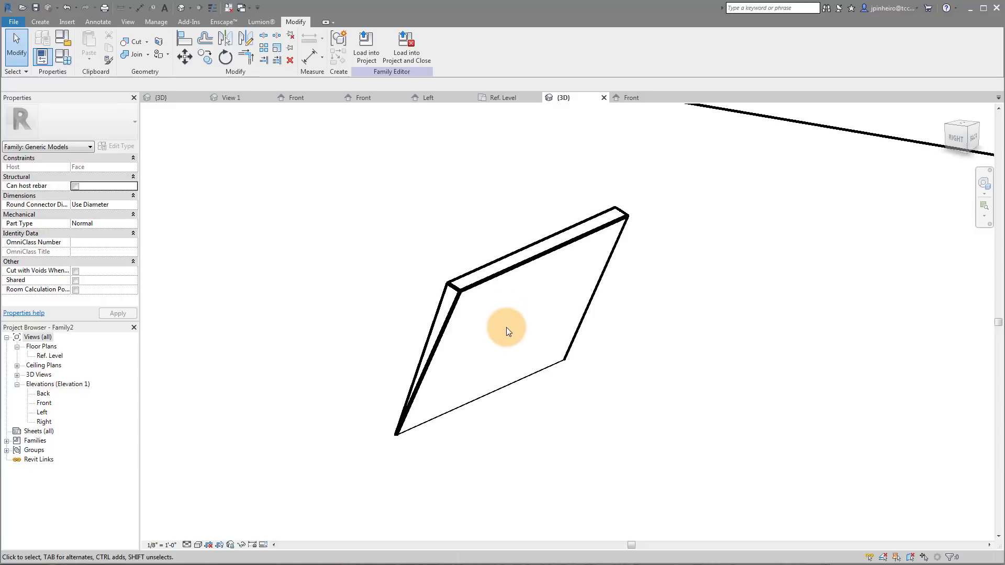
pyautogui.keyDown('shift'); pyautogui.moveTo(498, 332); pyautogui.dragTo(513, 365, button='middle'); pyautogui.keyUp('shift')
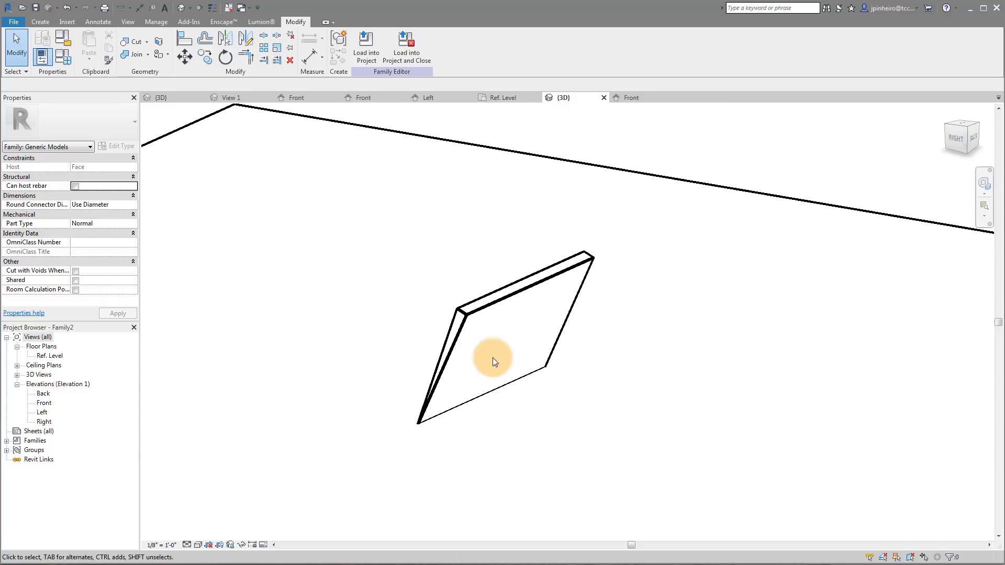
pyautogui.press('s')
pyautogui.press('d')
pyautogui.moveTo(514, 363)
pyautogui.keyDown('shift'); pyautogui.mouseDown(button='middle')
pyautogui.moveTo(635, 366)
pyautogui.moveTo(504, 349)
pyautogui.mouseUp(button='middle'); pyautogui.keyUp('shift')
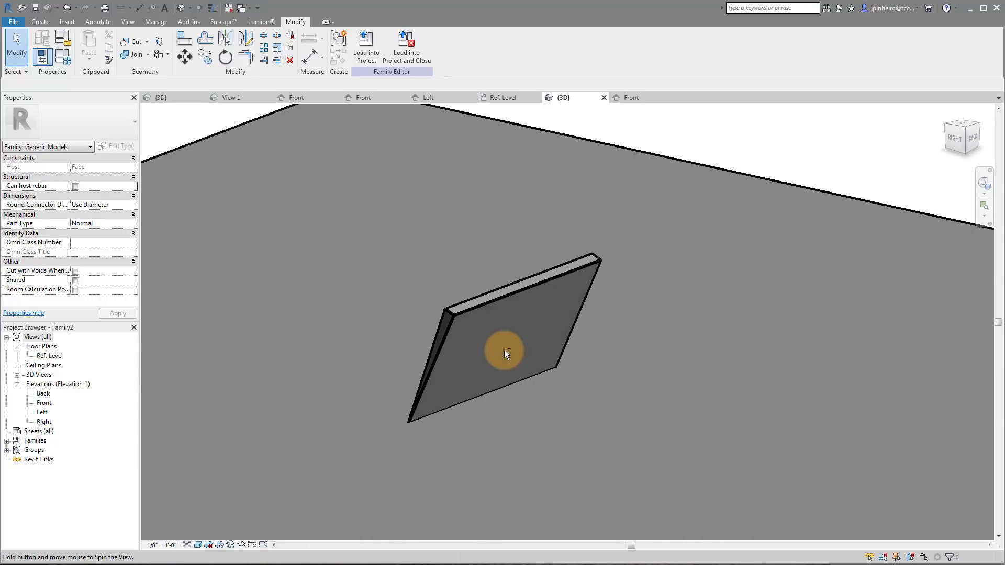
# Start a new extrusion with its work plane picked on the slab's face.
pyautogui.click(40, 21)
pyautogui.click(89, 46)
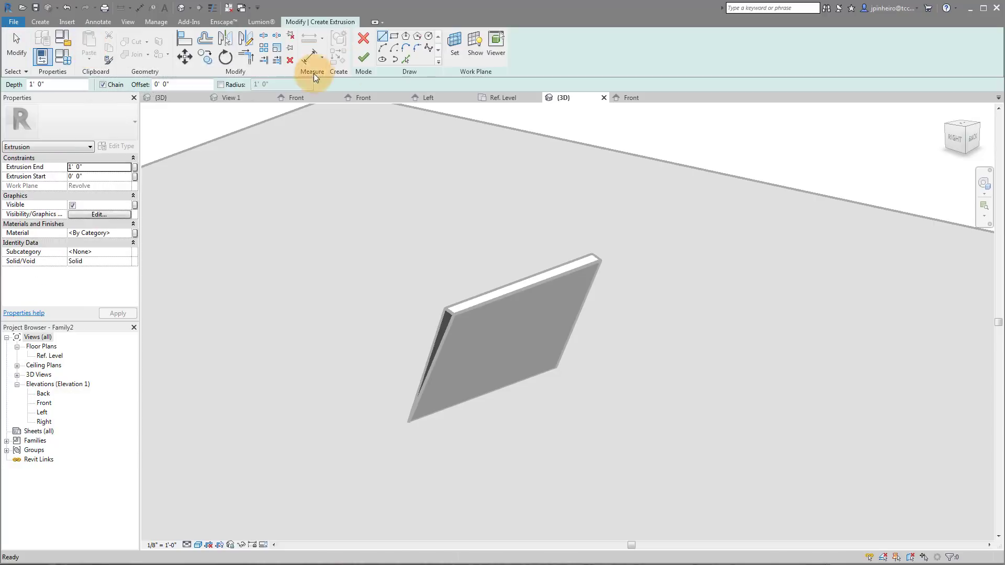
pyautogui.click(454, 50)
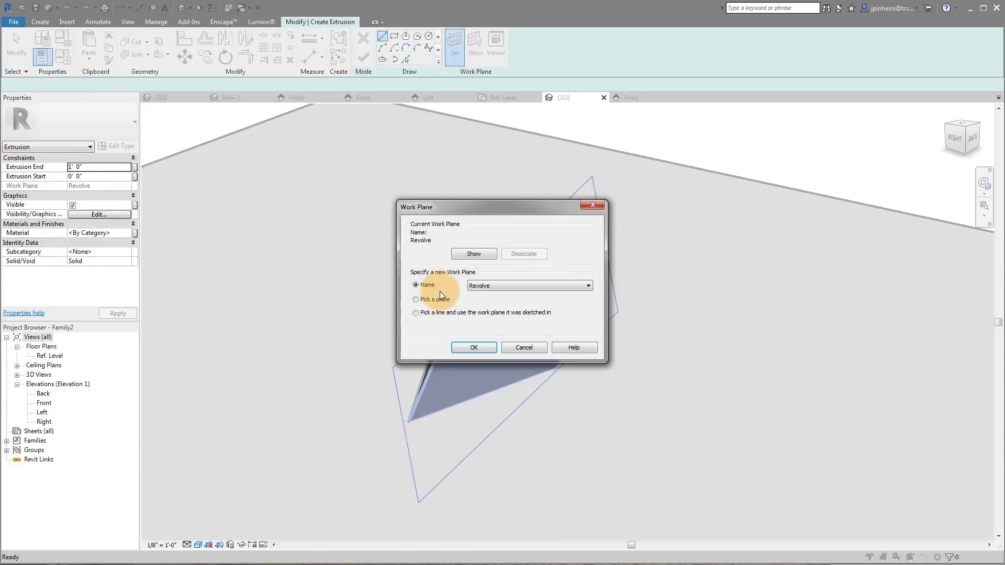
pyautogui.click(461, 347)
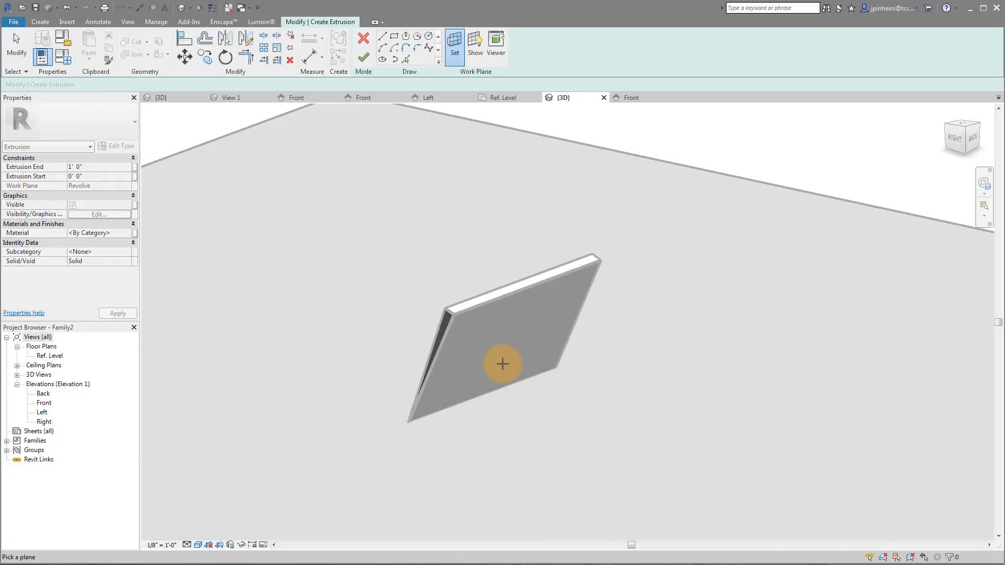
pyautogui.click(452, 323)
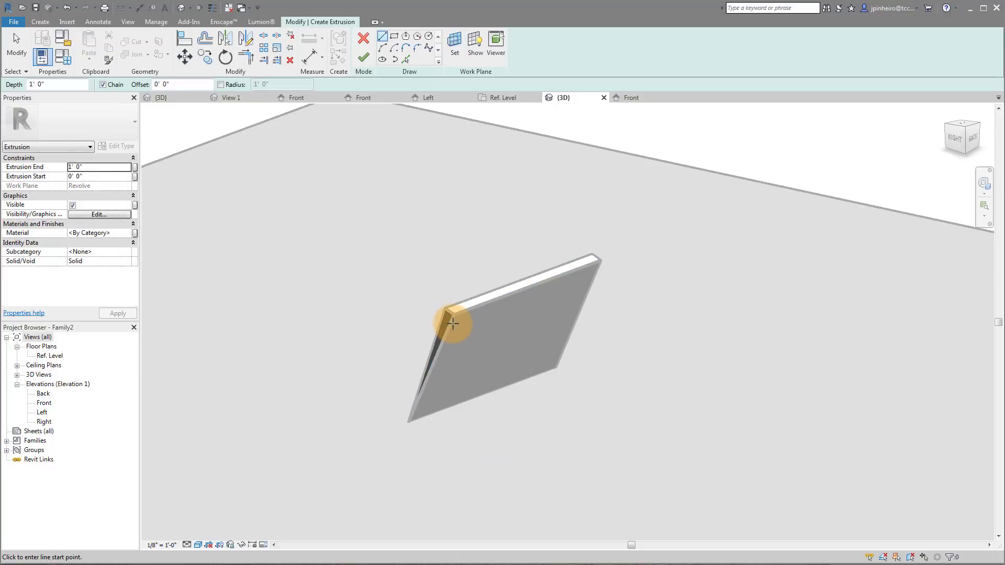
pyautogui.moveTo(449, 321)
pyautogui.keyDown('shift'); pyautogui.mouseDown(button='middle')
pyautogui.moveTo(657, 312)
pyautogui.moveTo(500, 241)
pyautogui.mouseUp(button='middle'); pyautogui.keyUp('shift')
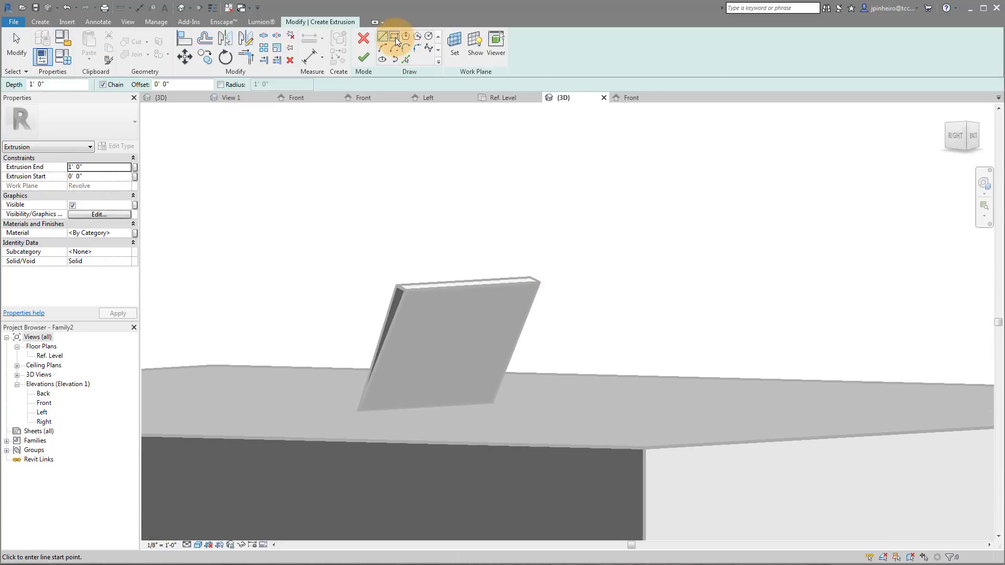
# Sketch a rectangle along the slab, finish it, and shorten the depth to 0' 7 3/64".
pyautogui.click(393, 35)
pyautogui.click(469, 395)
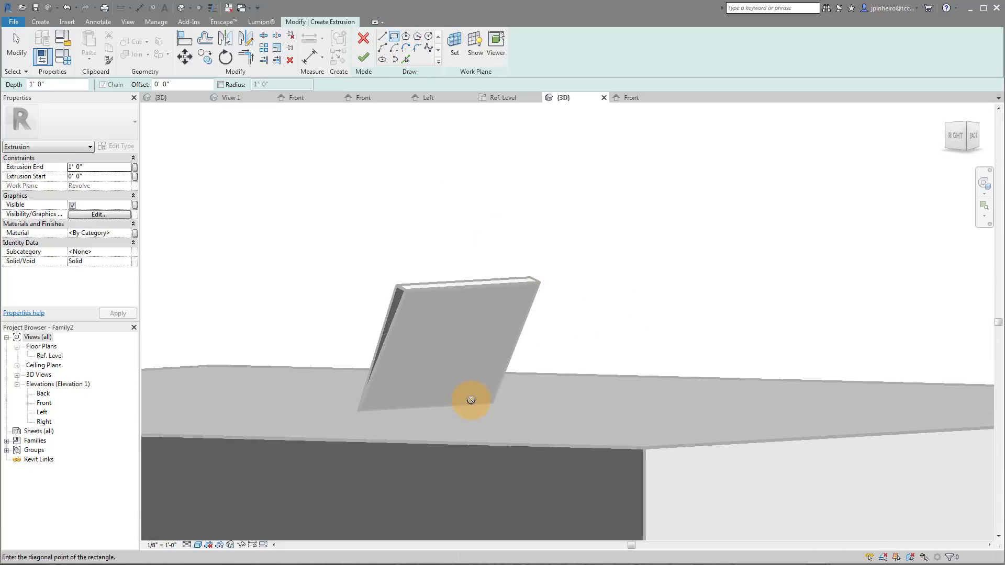
pyautogui.scroll(-3, 464, 374)
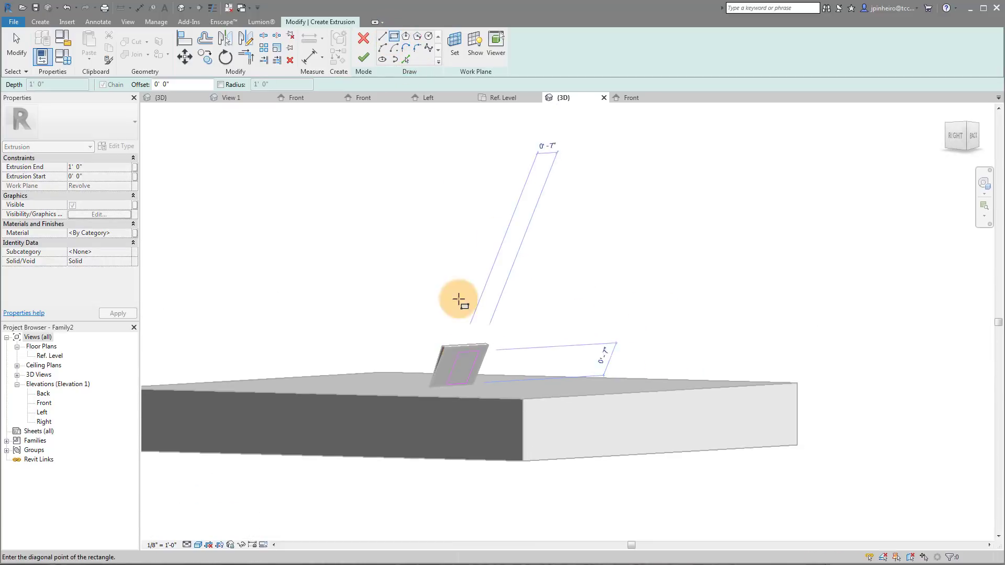
pyautogui.click(572, 116)
pyautogui.moveTo(604, 312)
pyautogui.keyDown('shift'); pyautogui.mouseDown(button='middle')
pyautogui.moveTo(845, 390)
pyautogui.moveTo(587, 392)
pyautogui.moveTo(520, 332)
pyautogui.mouseUp(button='middle'); pyautogui.keyUp('shift')
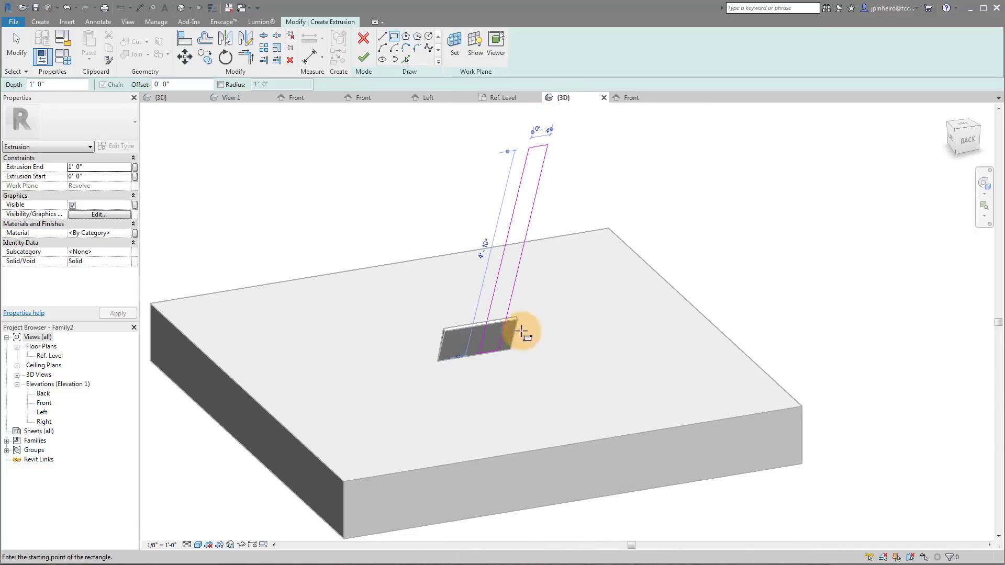
pyautogui.click(364, 56)
pyautogui.moveTo(460, 217)
pyautogui.keyDown('shift'); pyautogui.mouseDown(button='middle')
pyautogui.moveTo(592, 366)
pyautogui.moveTo(578, 307)
pyautogui.mouseUp(button='middle'); pyautogui.keyUp('shift')
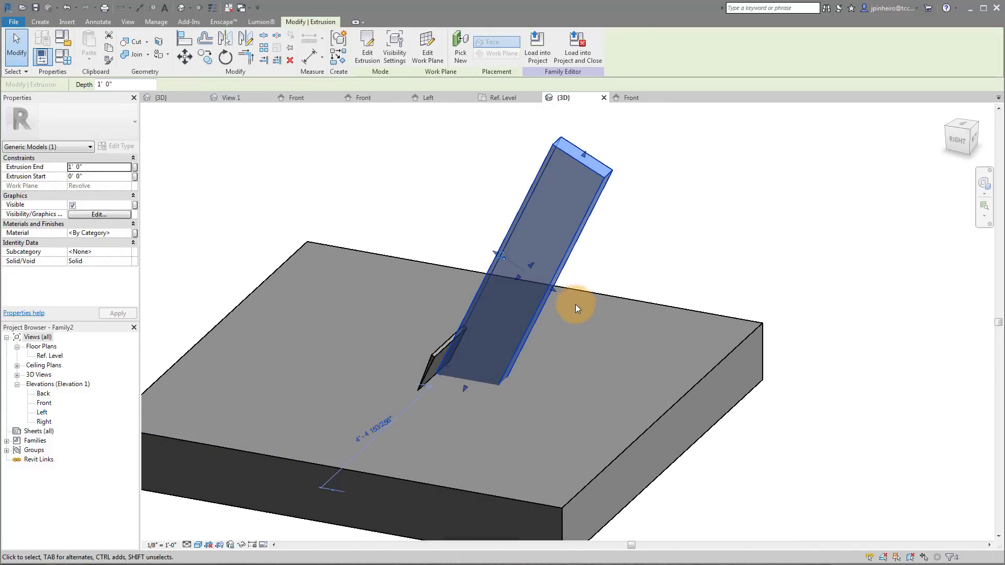
pyautogui.moveTo(551, 288); pyautogui.dragTo(526, 278)
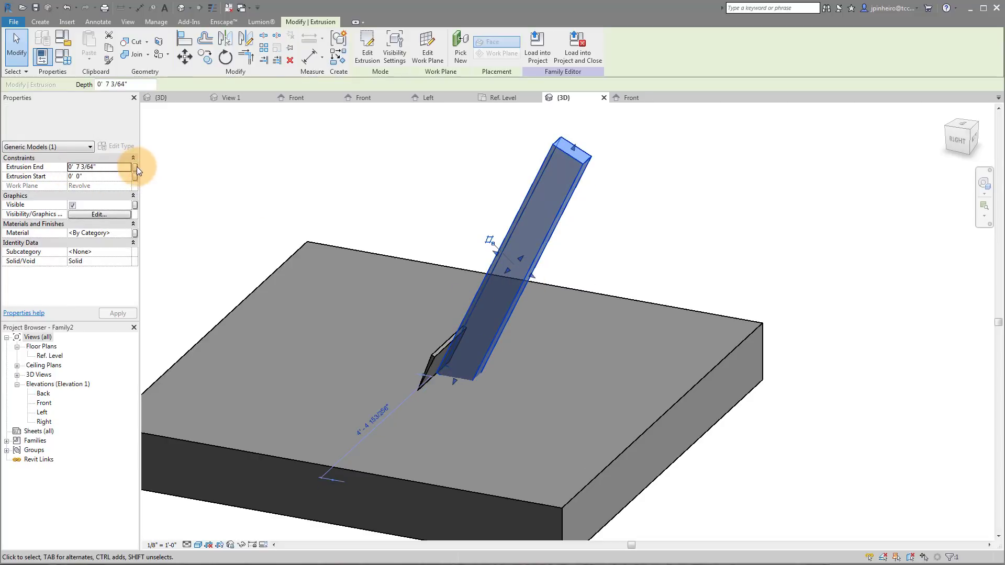
# Link Extrusion End to a new 'Thickness' parameter, then view the example beam in View 1.
pyautogui.click(134, 167)
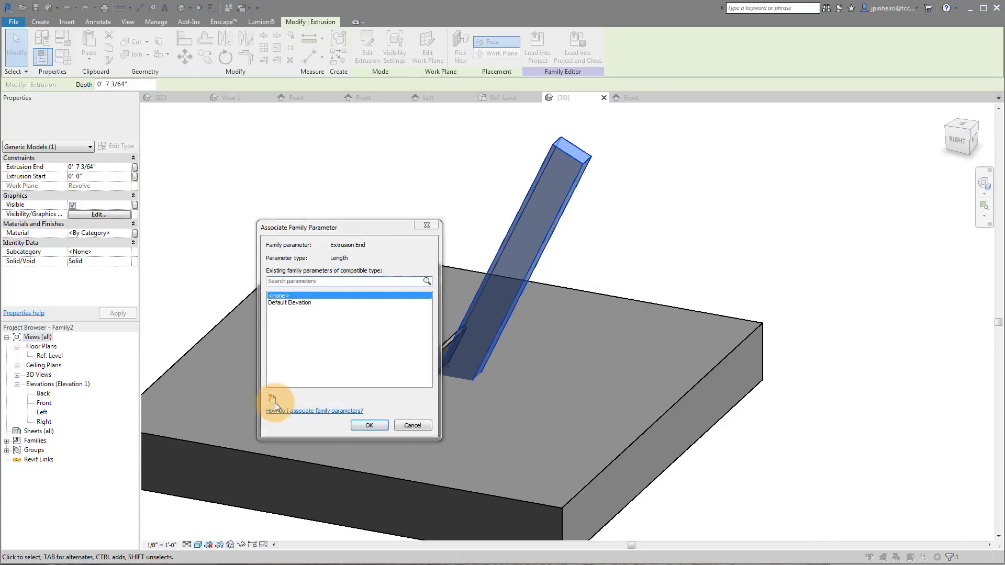
pyautogui.click(273, 400)
pyautogui.write('Thickne')
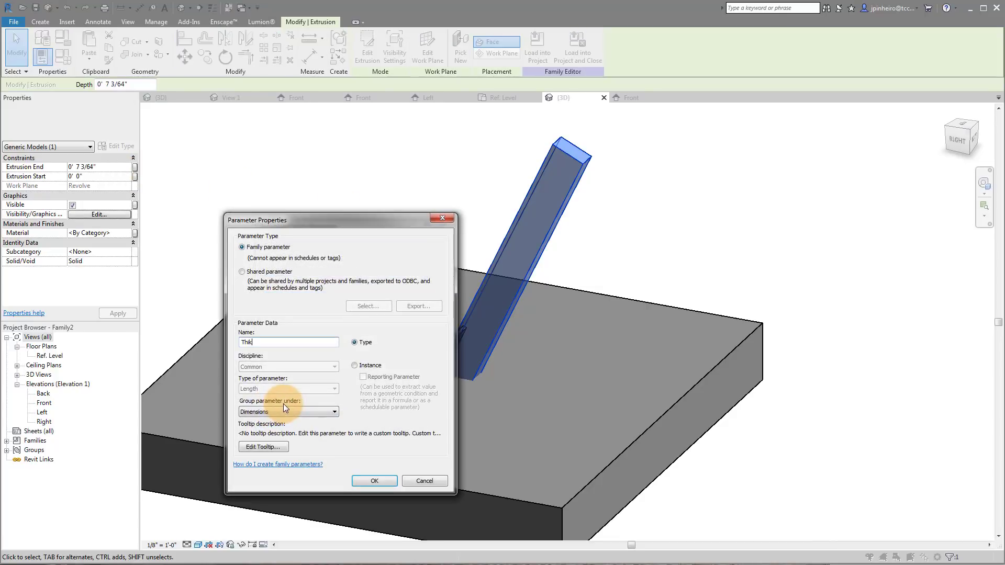
pyautogui.write('ss')
pyautogui.press('Return')
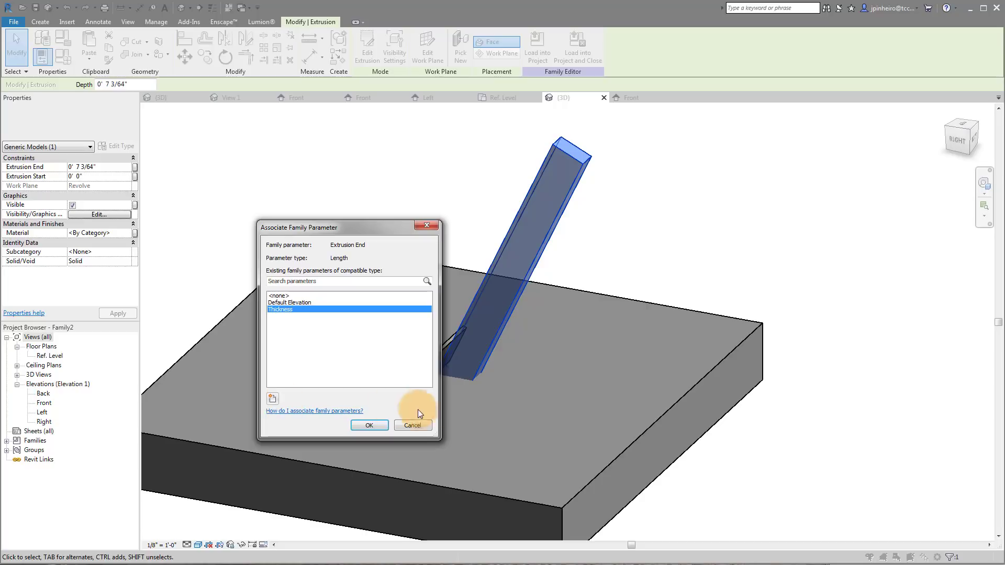
pyautogui.click(368, 426)
pyautogui.keyDown('shift'); pyautogui.moveTo(460, 280); pyautogui.dragTo(449, 195, button='middle'); pyautogui.keyUp('shift')
pyautogui.click(449, 196)
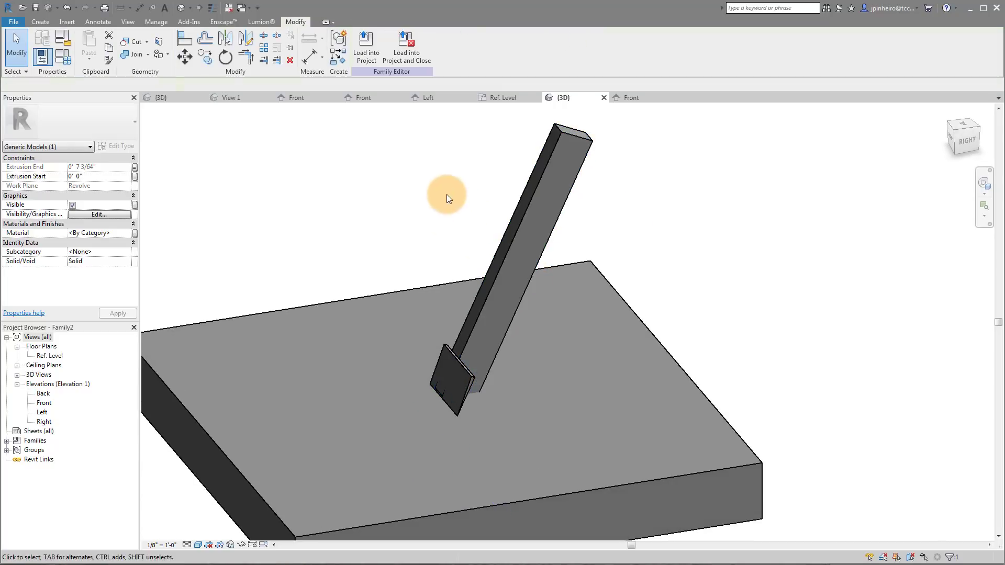
pyautogui.click(225, 97)
pyautogui.keyDown('shift'); pyautogui.moveTo(645, 328); pyautogui.dragTo(672, 337, button='middle'); pyautogui.keyUp('shift')
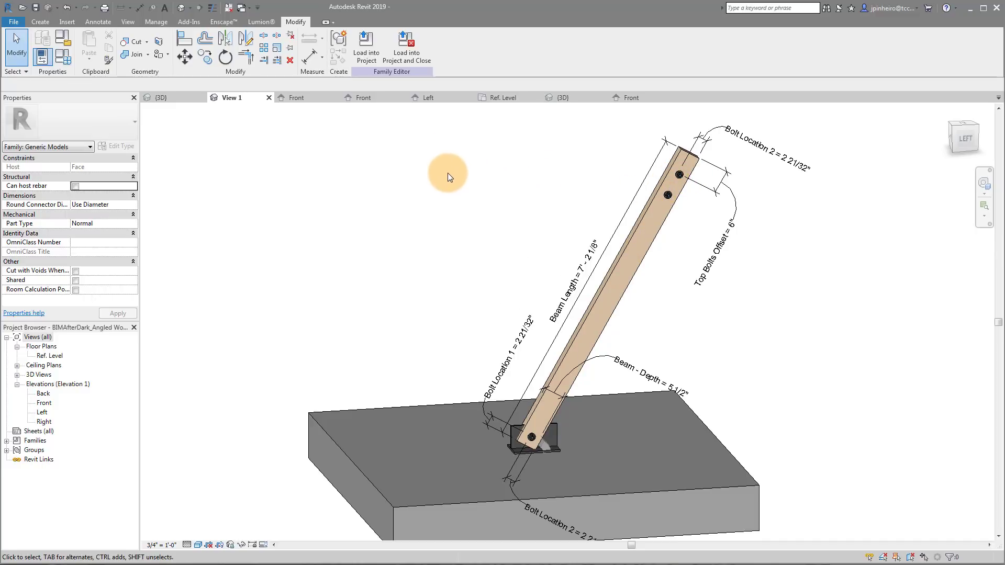
# Back in the {3D} view, set Bracket Angle to 45° and apply it.
pyautogui.click(570, 98)
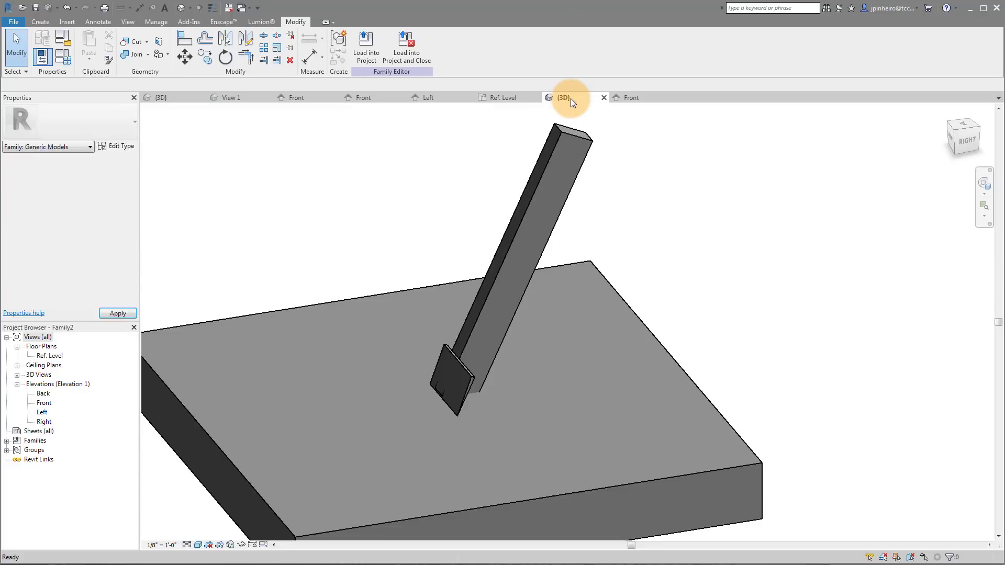
pyautogui.keyDown('shift'); pyautogui.moveTo(715, 270); pyautogui.dragTo(612, 258, button='middle'); pyautogui.keyUp('shift')
pyautogui.scroll(3, 455, 337)
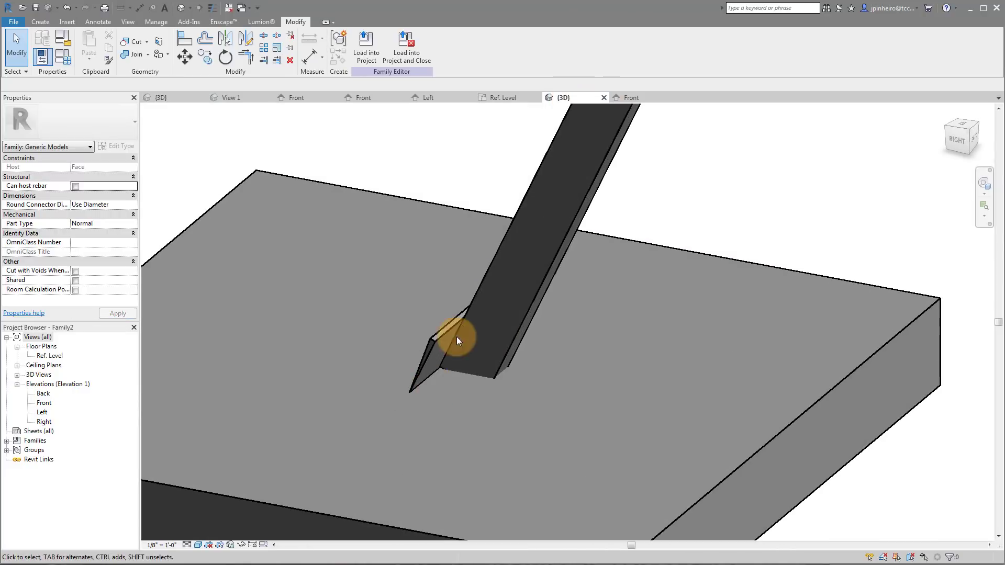
pyautogui.keyDown('shift'); pyautogui.moveTo(473, 291); pyautogui.dragTo(536, 400, button='middle'); pyautogui.keyUp('shift')
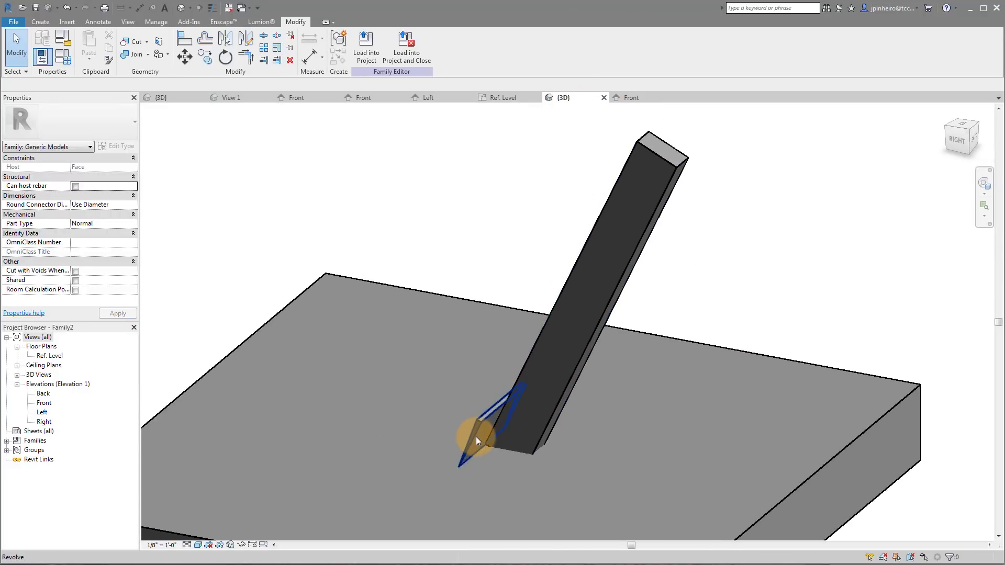
pyautogui.click(63, 56)
pyautogui.click(205, 168)
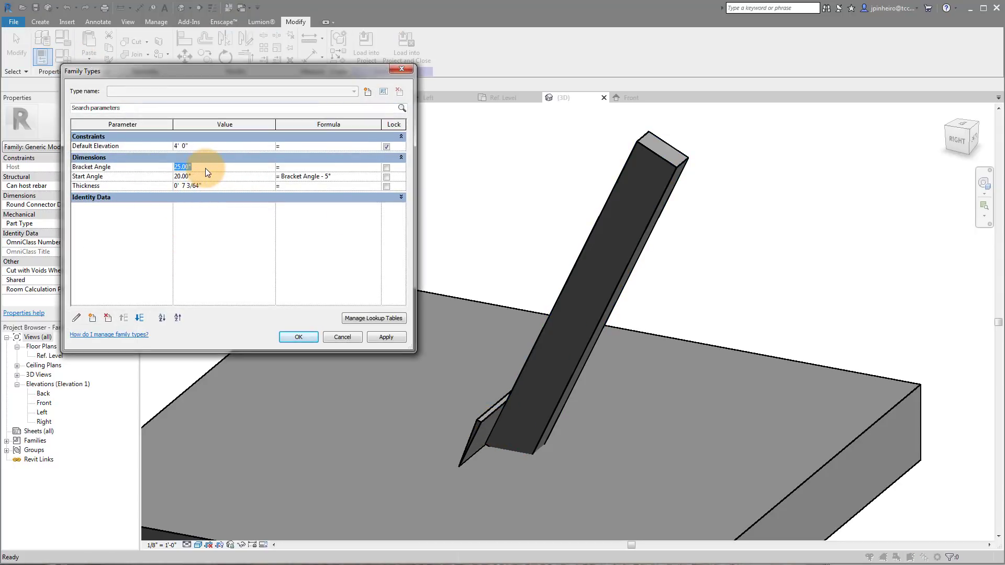
pyautogui.click(379, 337)
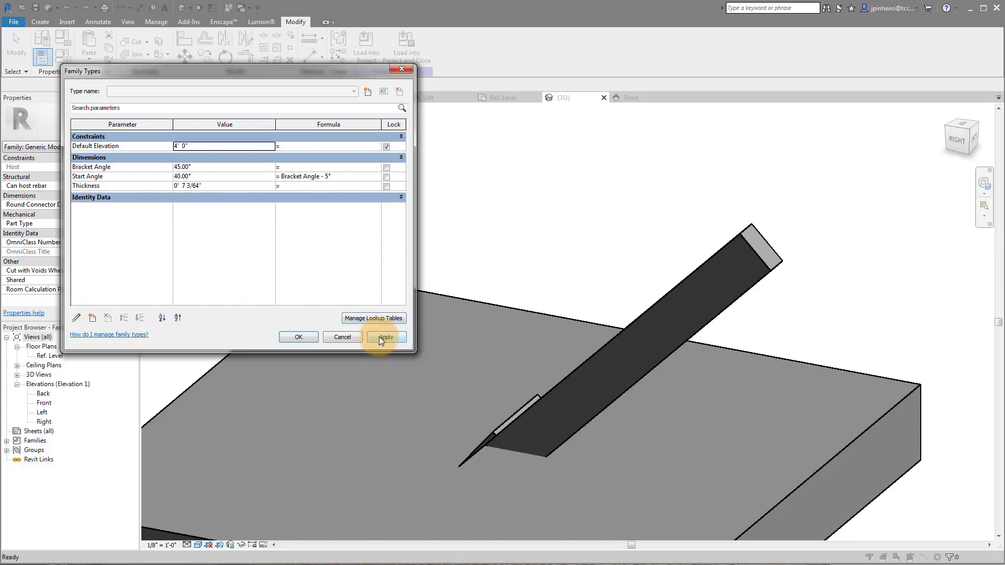
# Change Bracket Angle to 30°, apply, close Family Types, and inspect the tilt.
pyautogui.click(238, 166)
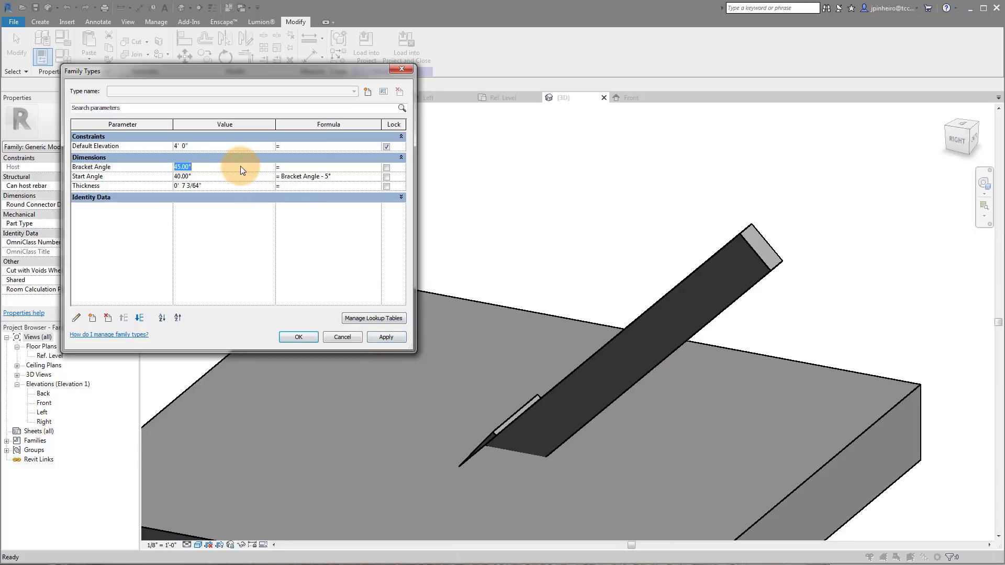
pyautogui.write('30')
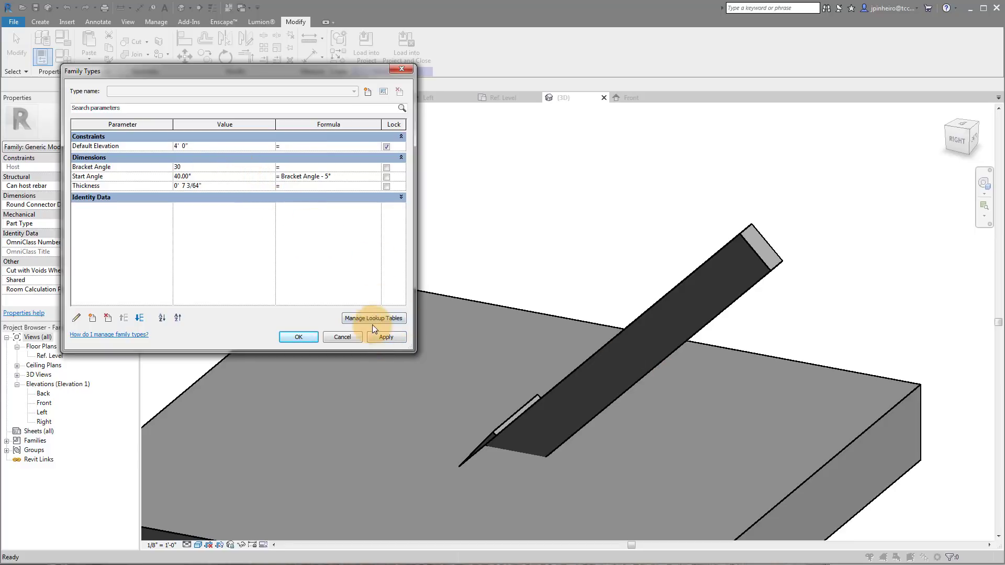
pyautogui.click(380, 337)
pyautogui.click(298, 337)
pyautogui.keyDown('shift'); pyautogui.moveTo(530, 473); pyautogui.dragTo(491, 419, button='middle'); pyautogui.keyUp('shift')
pyautogui.scroll(5, 490, 381)
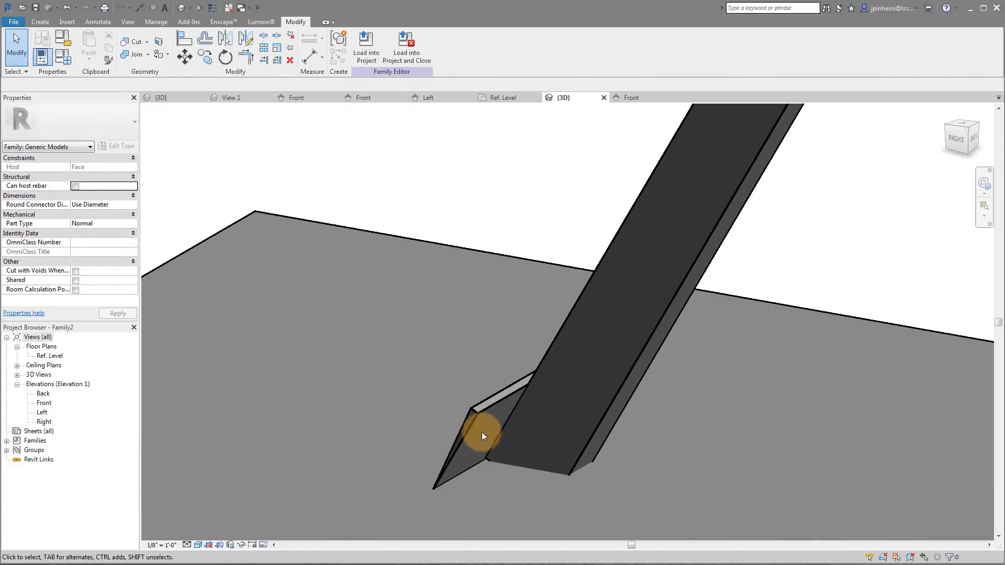
# Uncheck Visible for the angle-driving revolve wedge in Properties.
pyautogui.click(473, 416)
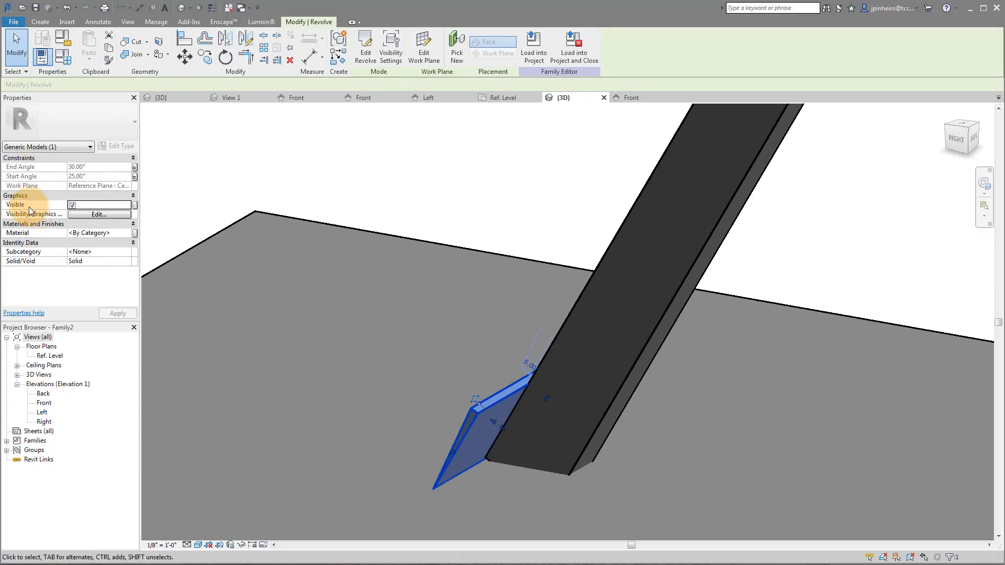
pyautogui.click(75, 205)
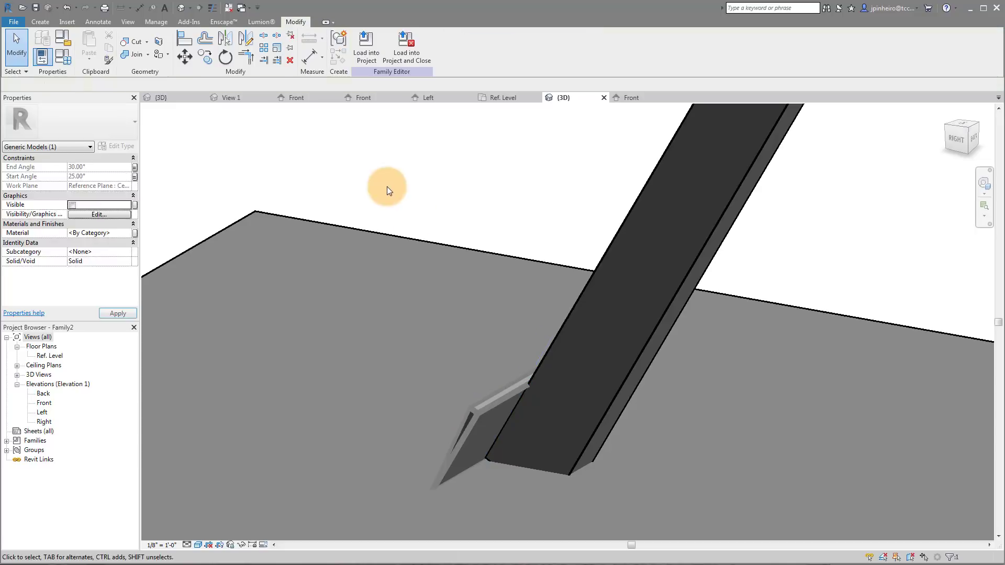
pyautogui.click(386, 191)
pyautogui.keyDown('shift'); pyautogui.moveTo(386, 191); pyautogui.dragTo(510, 392, button='middle'); pyautogui.keyUp('shift')
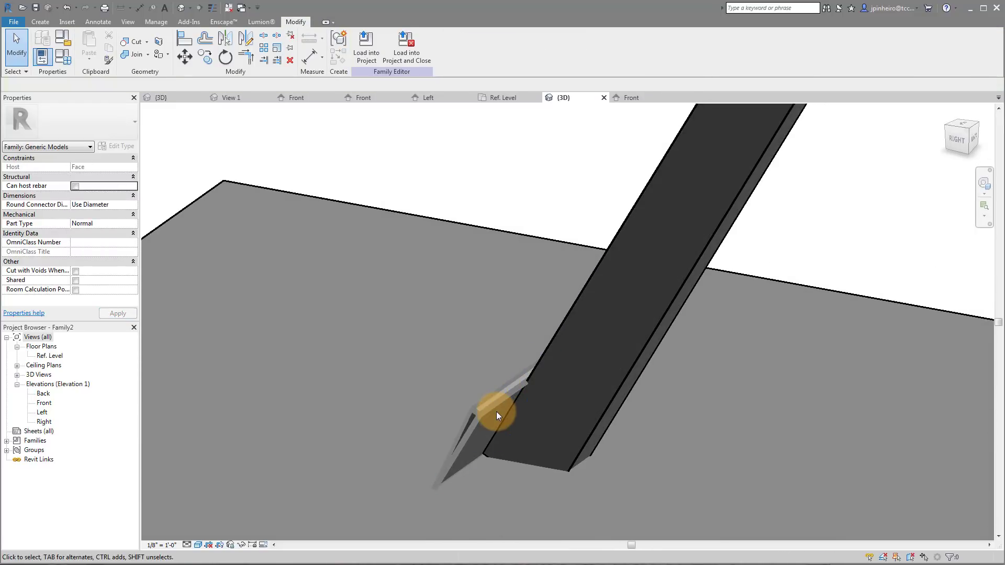
pyautogui.scroll(-1, 557, 210)
pyautogui.moveTo(557, 209); pyautogui.dragTo(568, 233, button='middle')
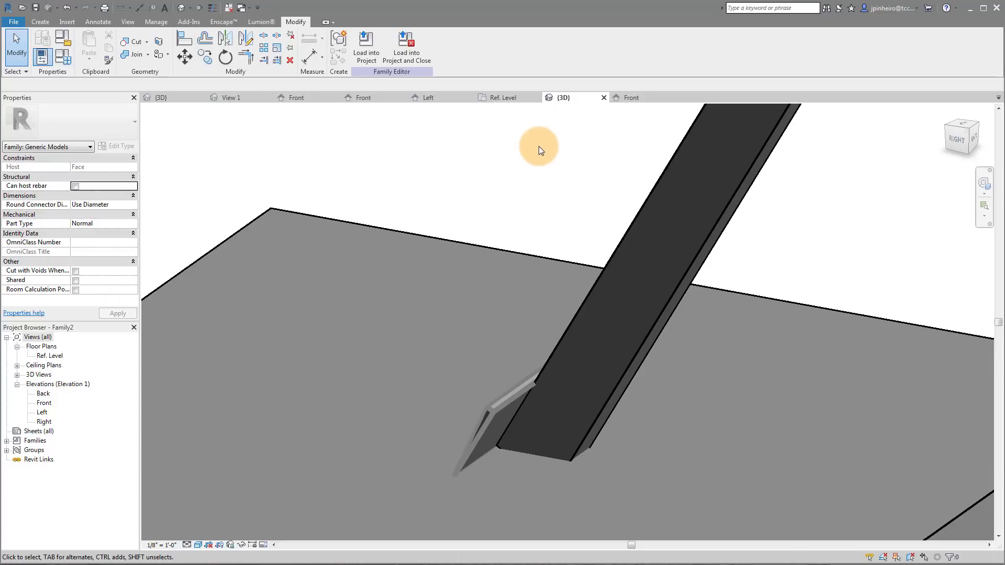
# Load the family into the project, overwriting the existing version and parameter values.
pyautogui.click(367, 48)
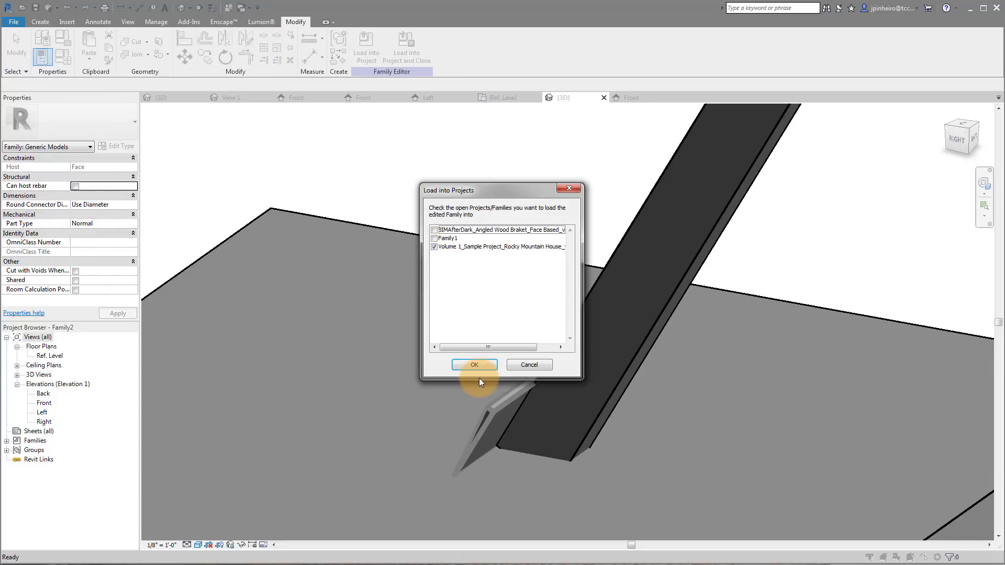
pyautogui.click(471, 365)
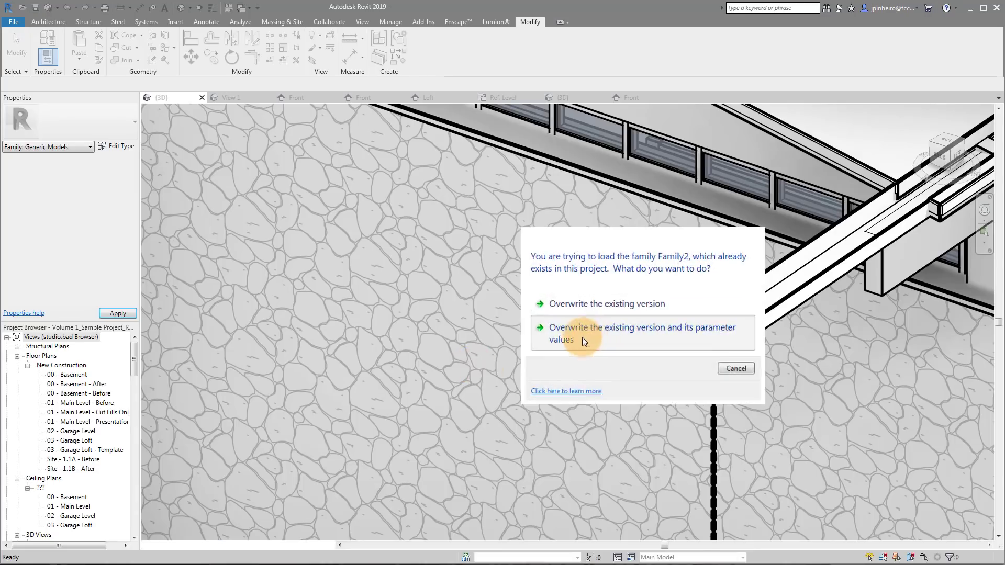
pyautogui.click(582, 339)
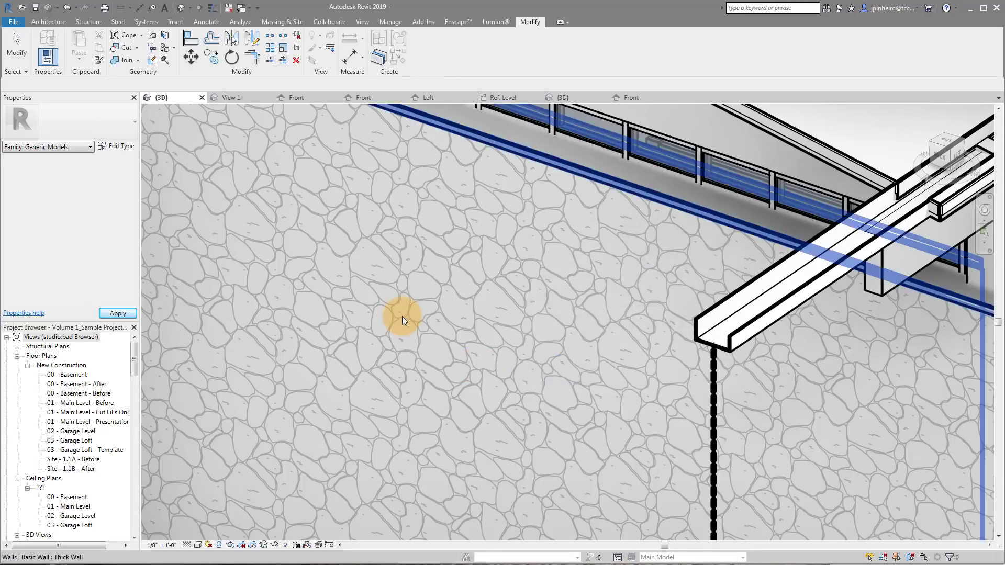
# Place three bracket components on the stone wall face.
pyautogui.click(46, 22)
pyautogui.click(112, 35)
pyautogui.moveTo(329, 223)
pyautogui.mouseDown(button='middle')
pyautogui.moveTo(387, 229)
pyautogui.moveTo(331, 227)
pyautogui.mouseUp(button='middle')
pyautogui.click(332, 227)
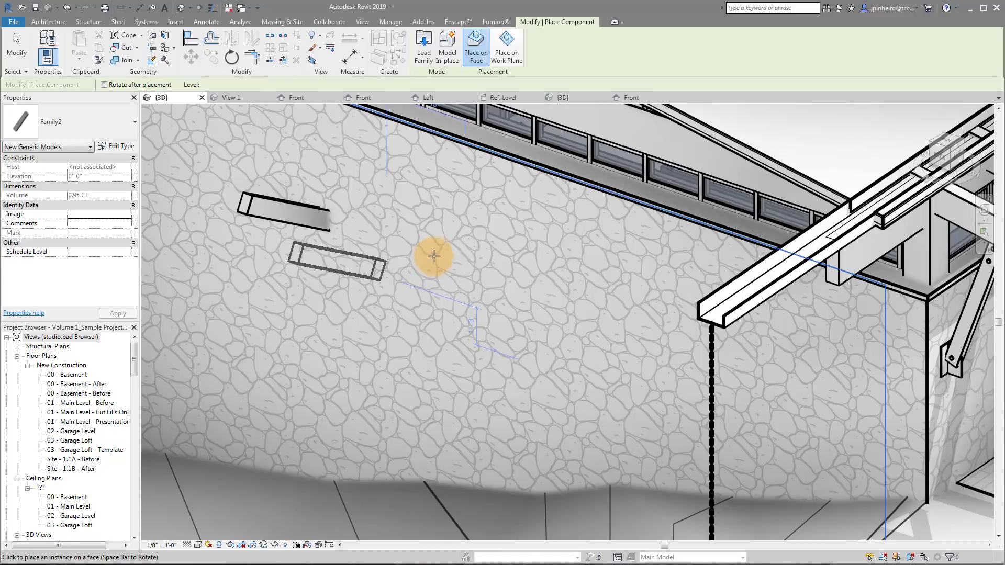
pyautogui.click(459, 245)
pyautogui.click(471, 303)
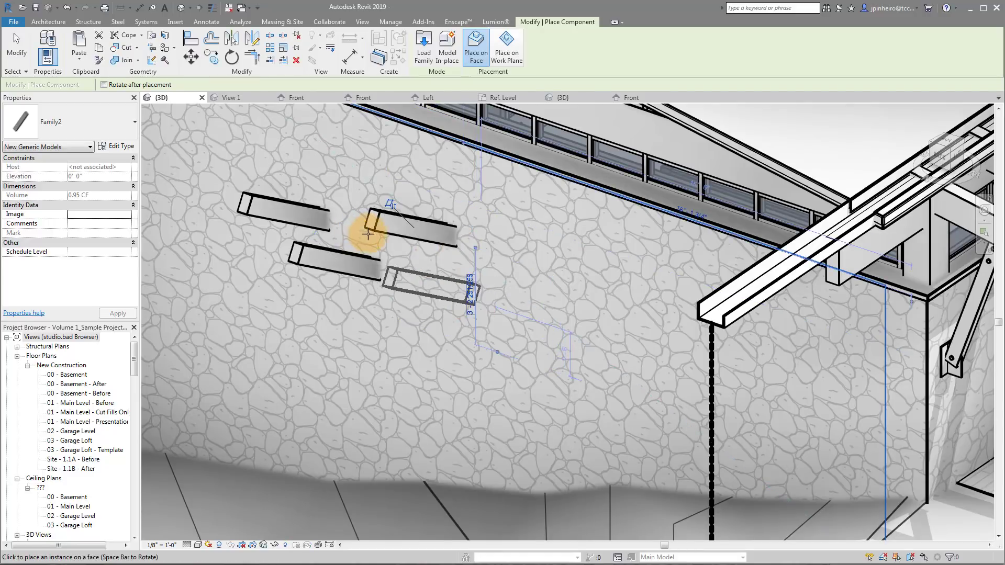
pyautogui.press('Escape')
pyautogui.press('Escape')
pyautogui.click(347, 240)
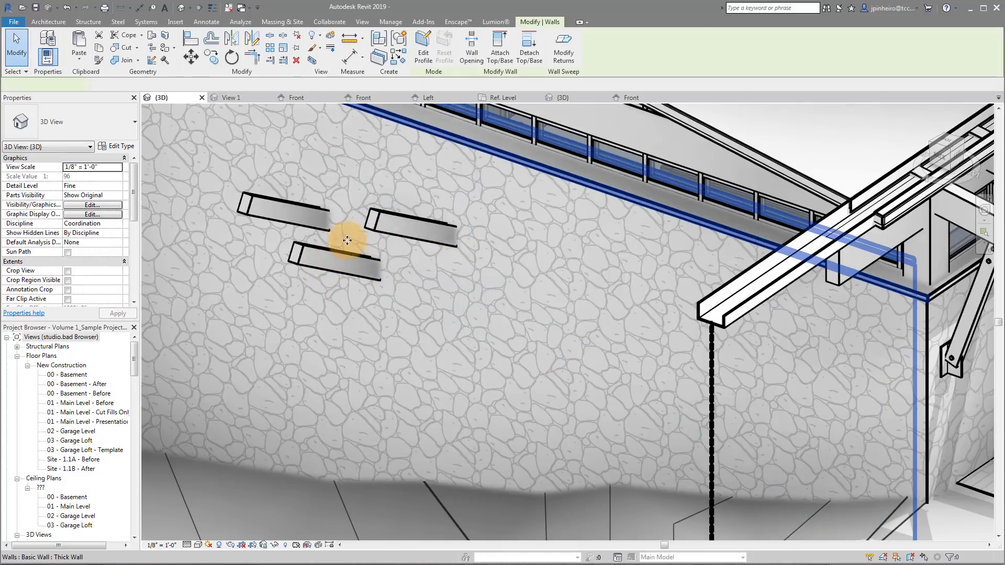
pyautogui.press('Escape')
pyautogui.click(320, 251)
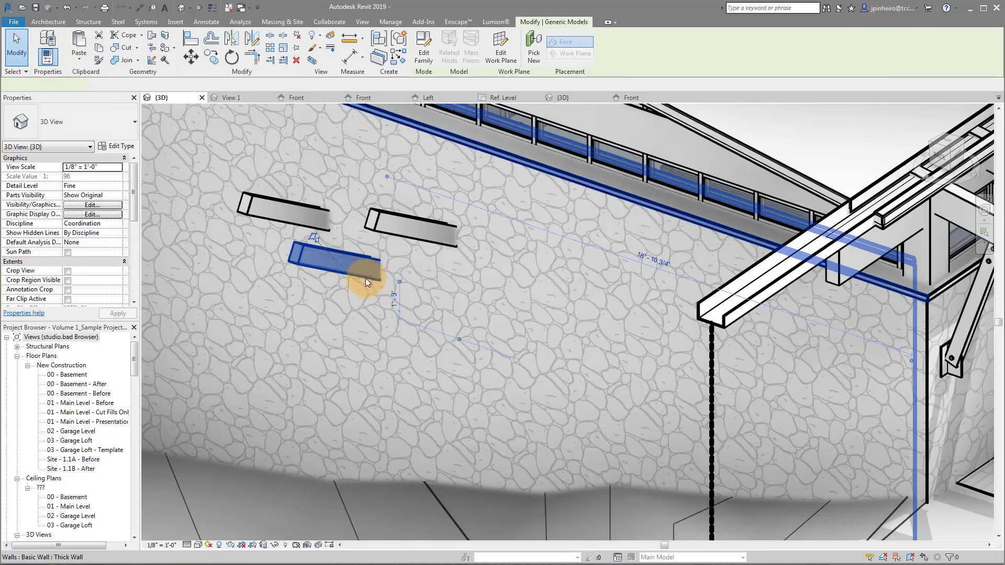
pyautogui.scroll(3, 365, 278)
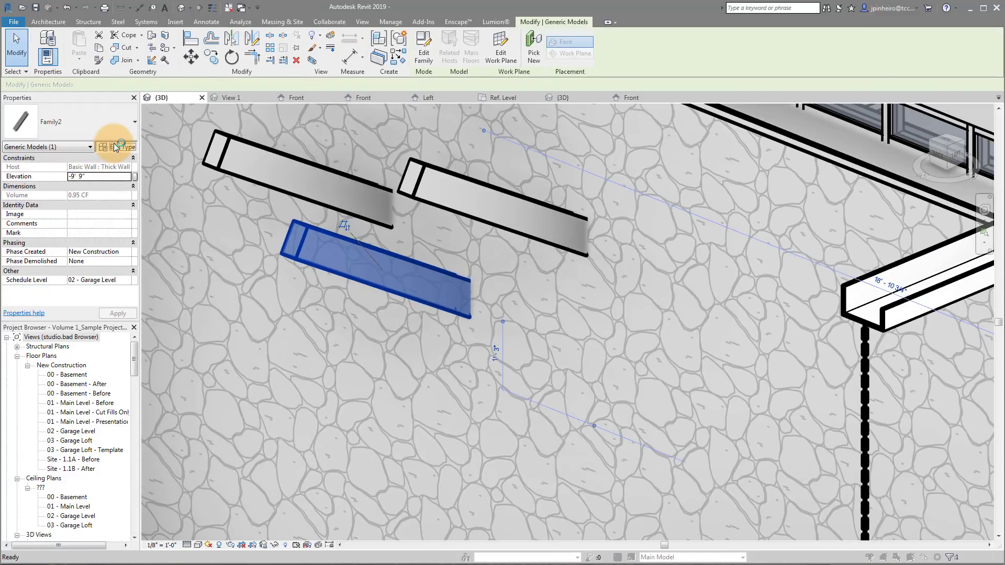
# Set the bracket type's Bracket Angle to 45° and apply it to the placed brackets.
pyautogui.click(116, 147)
pyautogui.moveTo(313, 57); pyautogui.dragTo(815, 169)
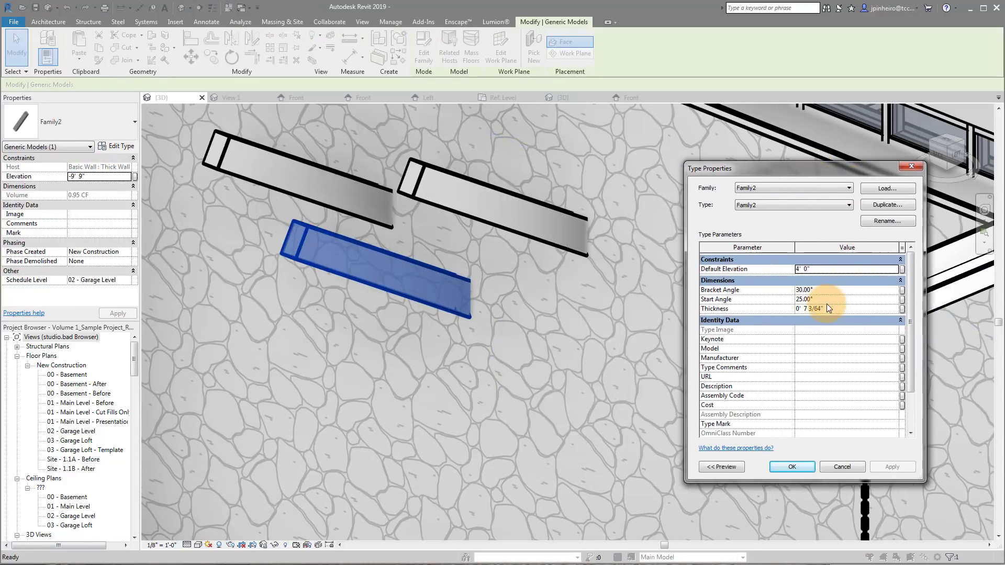
pyautogui.click(843, 291)
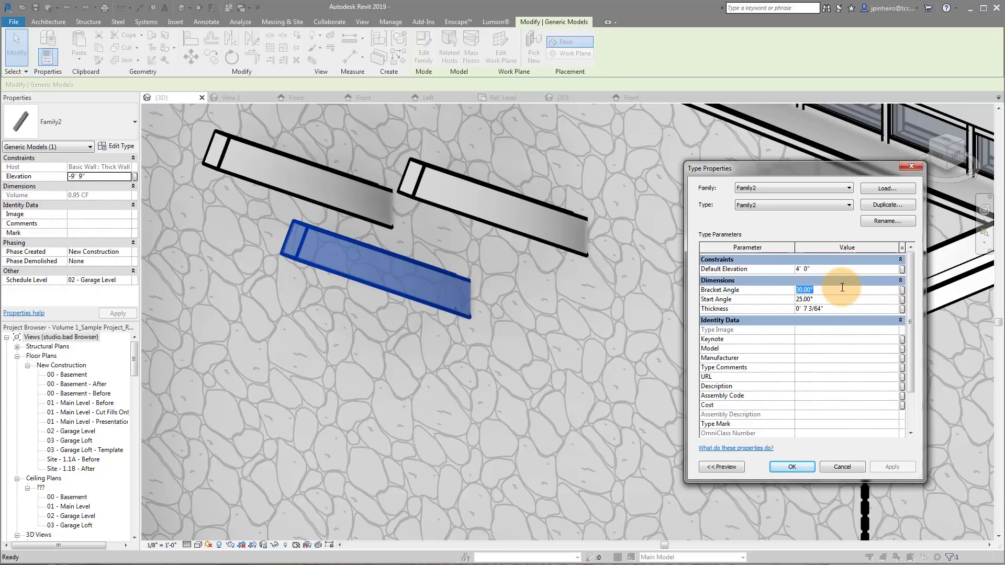
pyautogui.write('45')
pyautogui.click(898, 469)
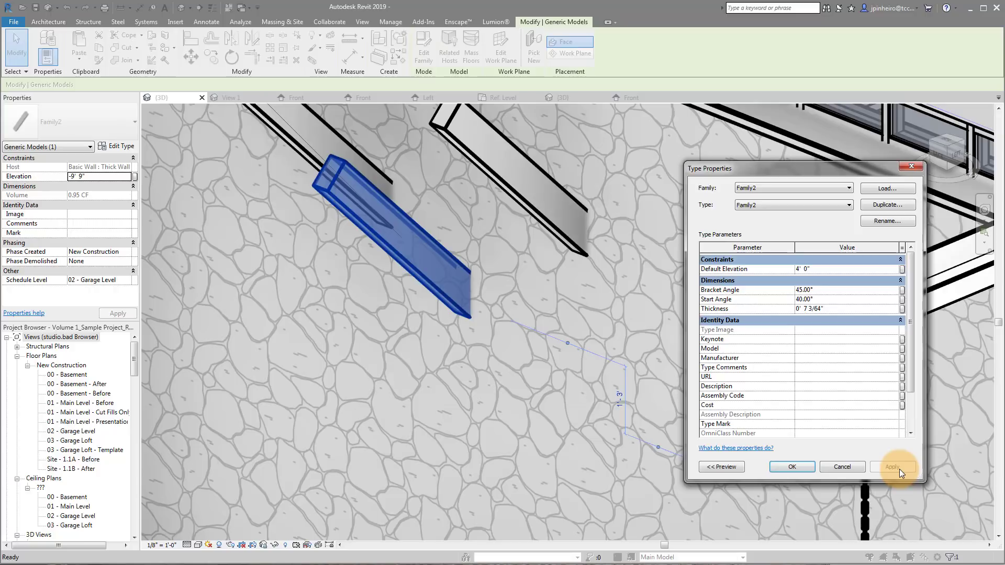
# Return the Bracket Angle to 30°, apply it, and accept the type properties.
pyautogui.click(834, 291)
pyautogui.write('30')
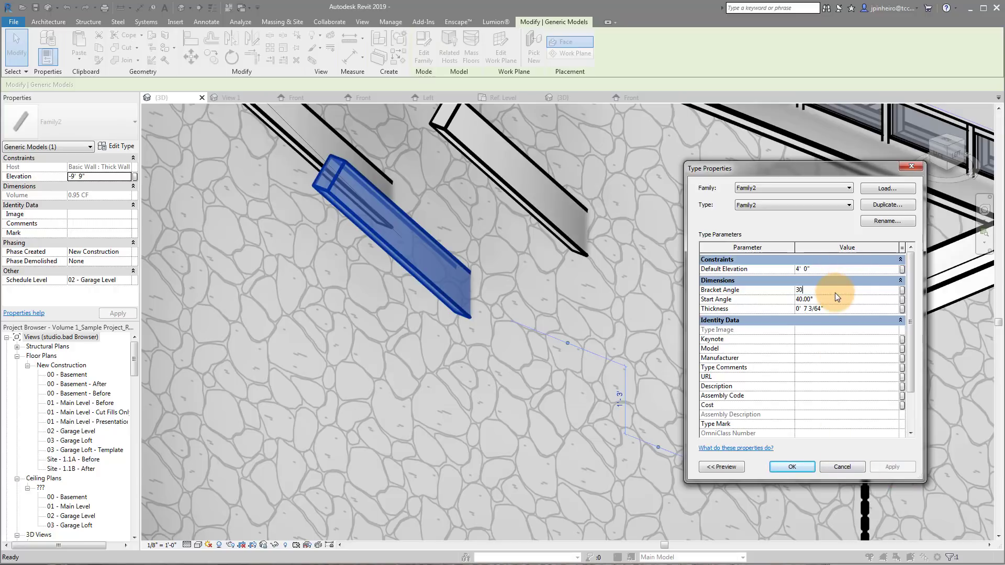
pyautogui.click(903, 465)
pyautogui.click(794, 466)
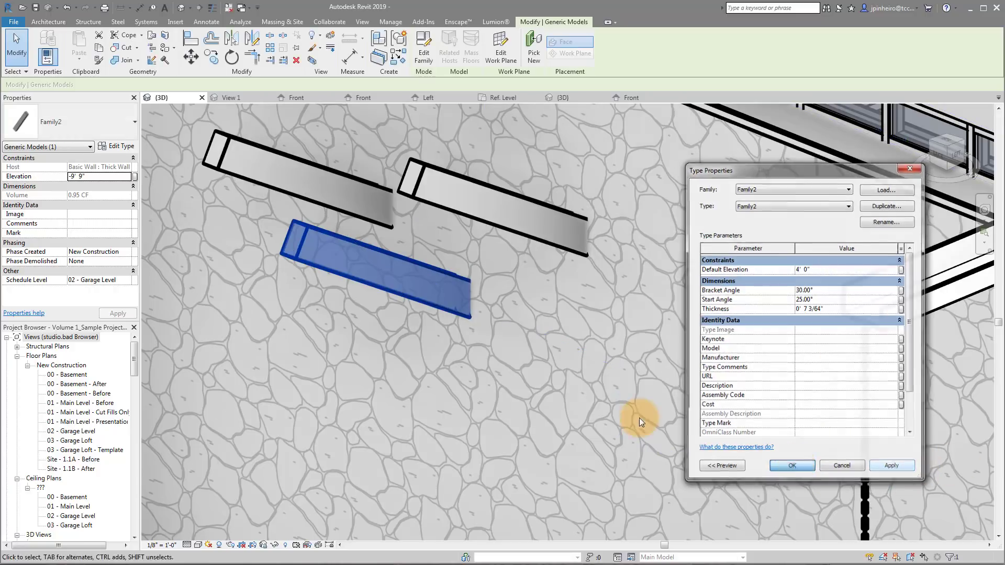
pyautogui.keyDown('shift'); pyautogui.moveTo(540, 300); pyautogui.dragTo(578, 293, button='middle'); pyautogui.keyUp('shift')
# In Family2's {3D} view, select the hidden wedge revolve at the bar's base and orbit around it.
pyautogui.click(565, 98)
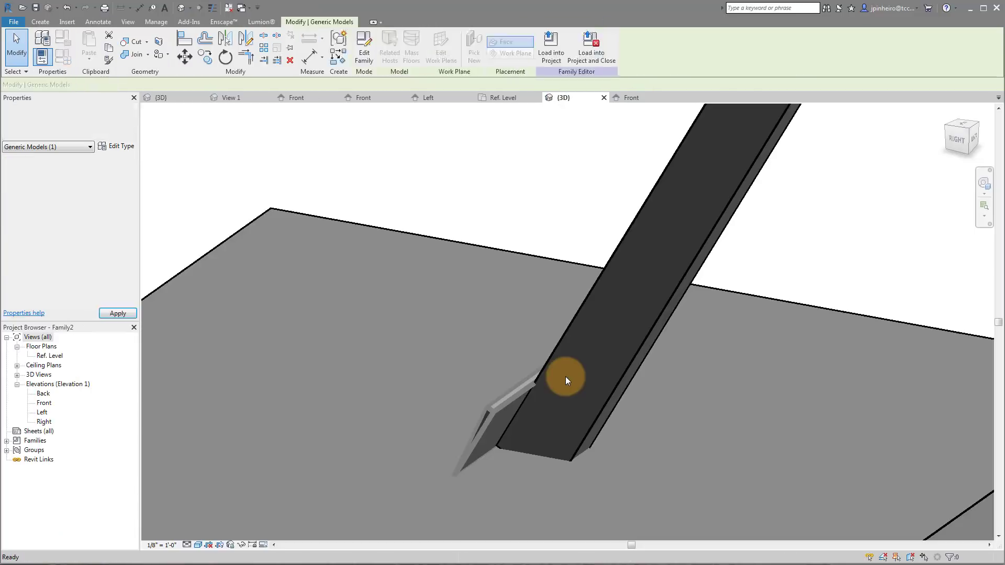
pyautogui.keyDown('shift'); pyautogui.moveTo(568, 377); pyautogui.dragTo(576, 427, button='middle'); pyautogui.keyUp('shift')
pyautogui.scroll(4, 511, 410)
pyautogui.click(514, 399)
pyautogui.press('Escape')
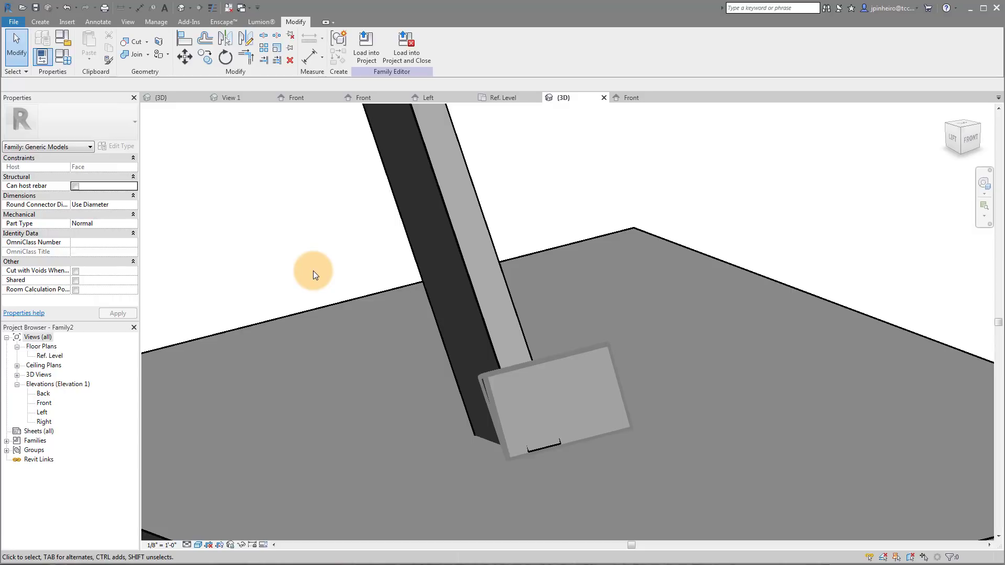
pyautogui.click(495, 403)
pyautogui.keyDown('shift'); pyautogui.moveTo(527, 426); pyautogui.dragTo(602, 462, button='middle'); pyautogui.keyUp('shift')
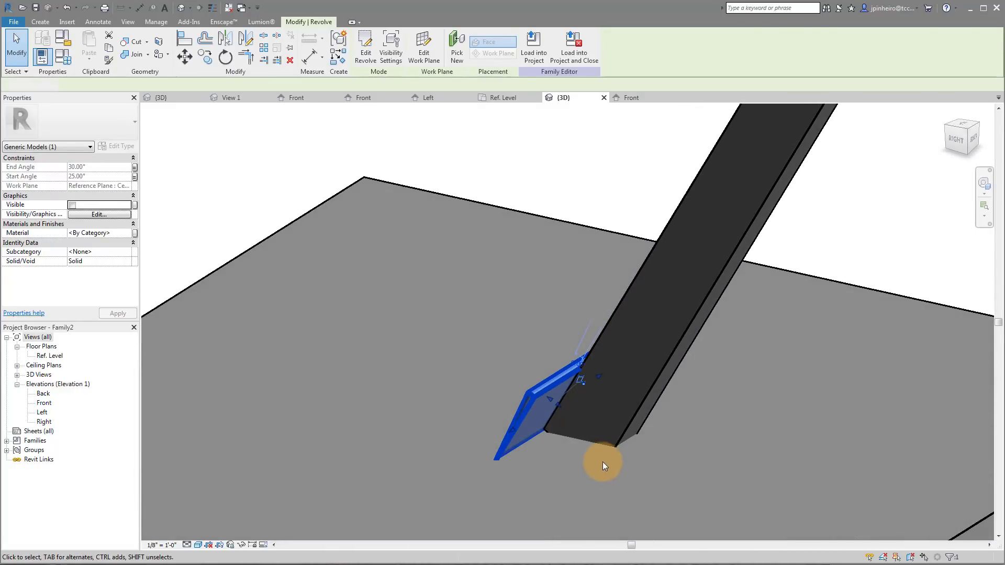
pyautogui.press('Escape')
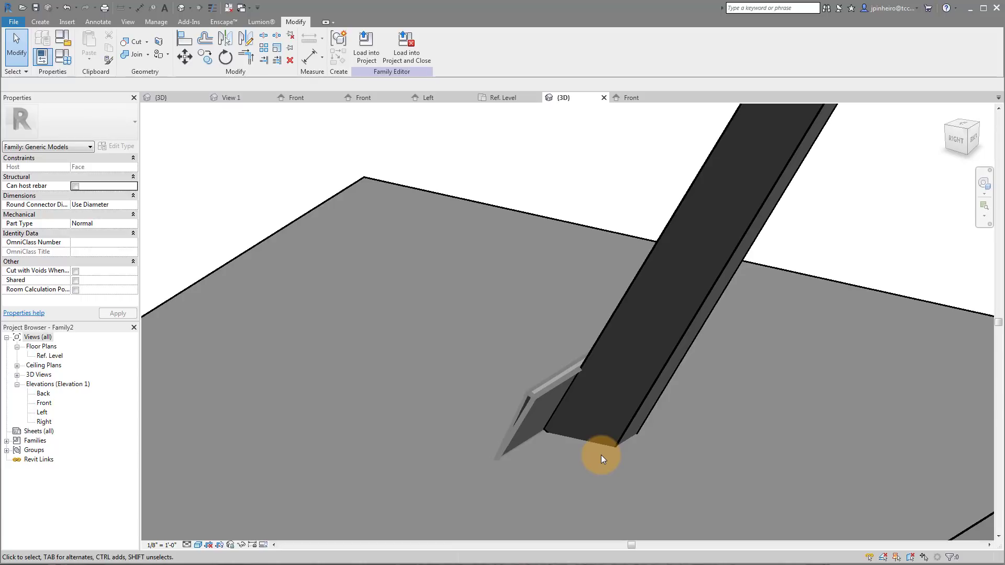